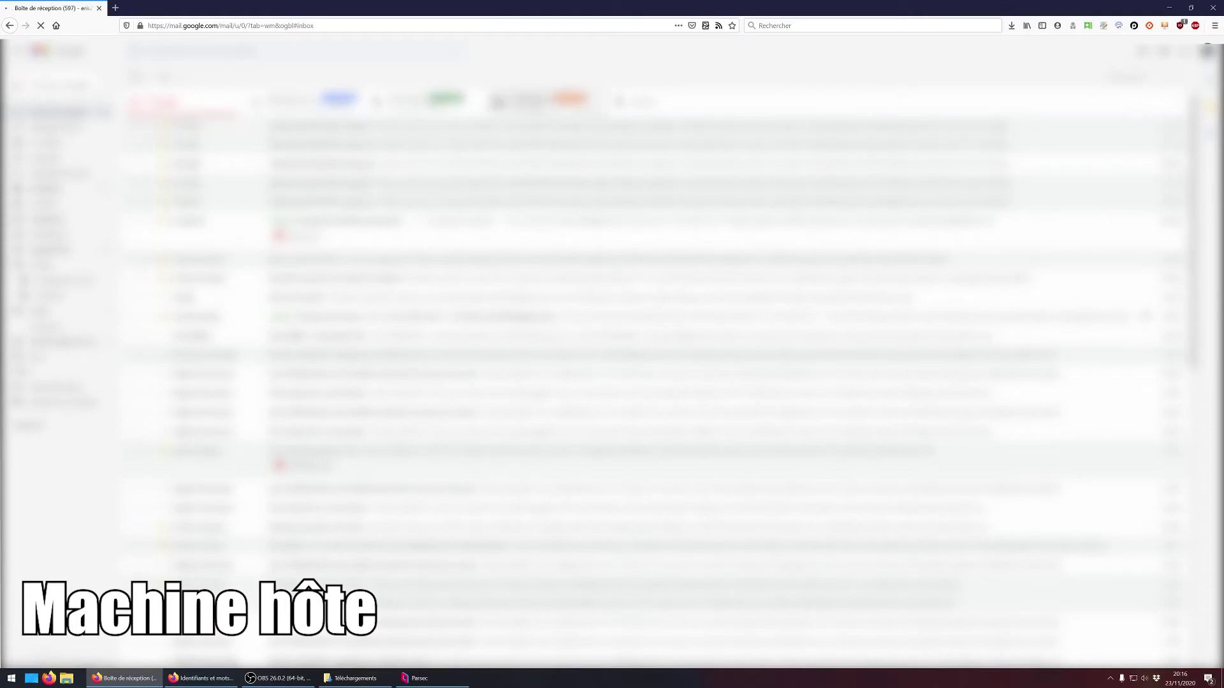
# Step: Open the Parsec login verification e-mail in the inbox and approve the login attempt from the new location
pyautogui.click(529, 102)
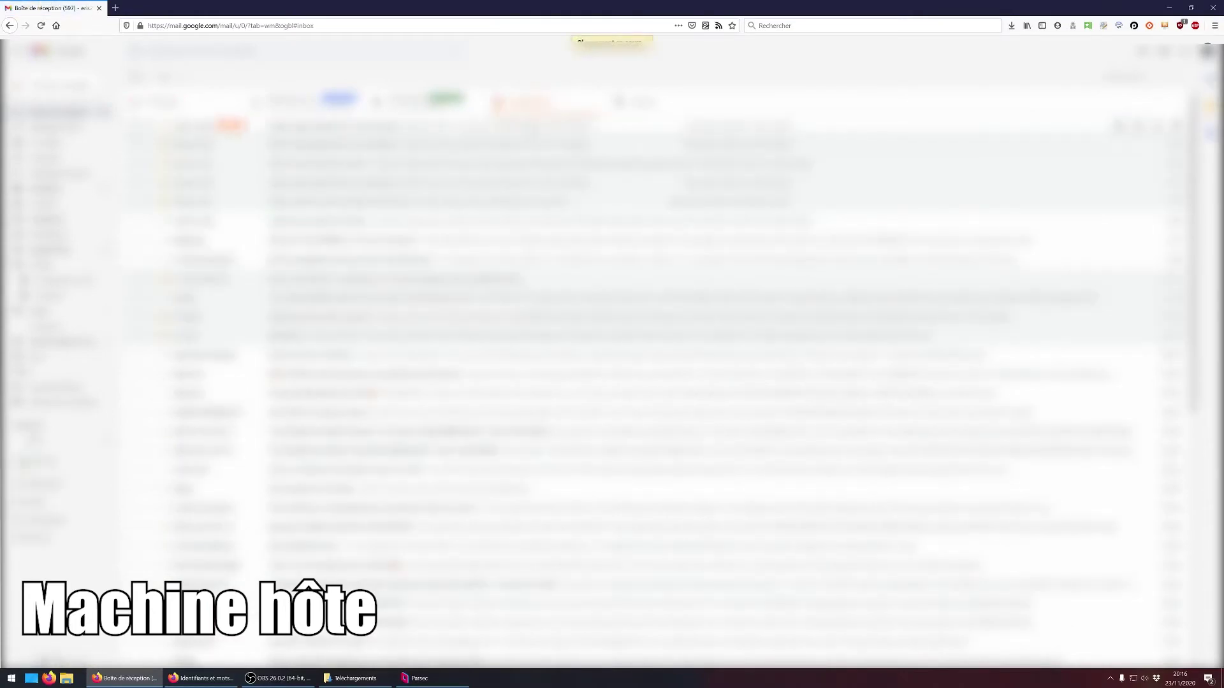
pyautogui.click(643, 302)
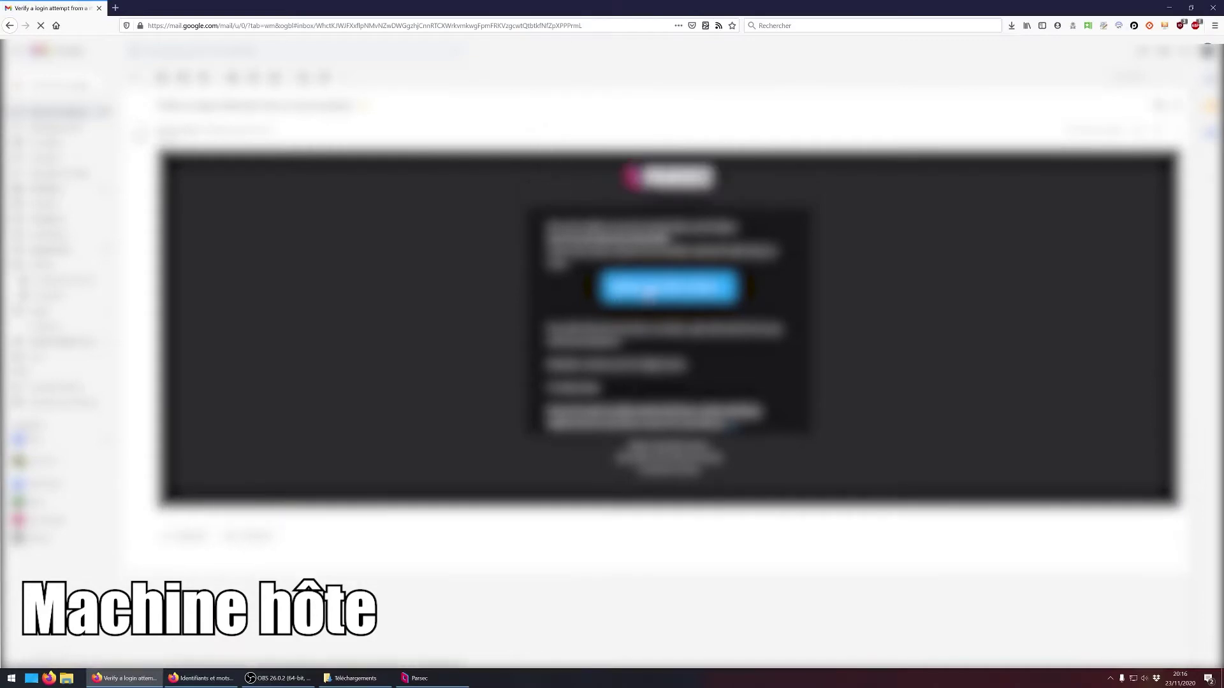
pyautogui.click(645, 295)
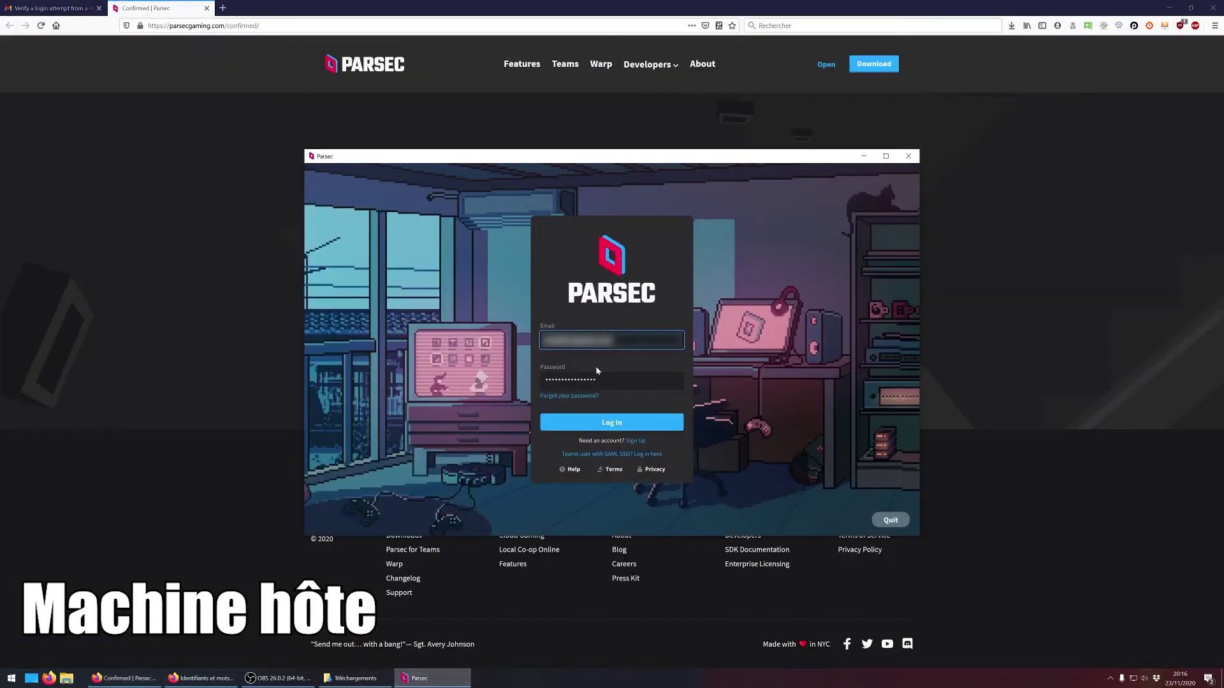
# Step: Log in to Parsec on the host machine with the prefilled credentials and advance through the welcome introduction
pyautogui.click(609, 423)
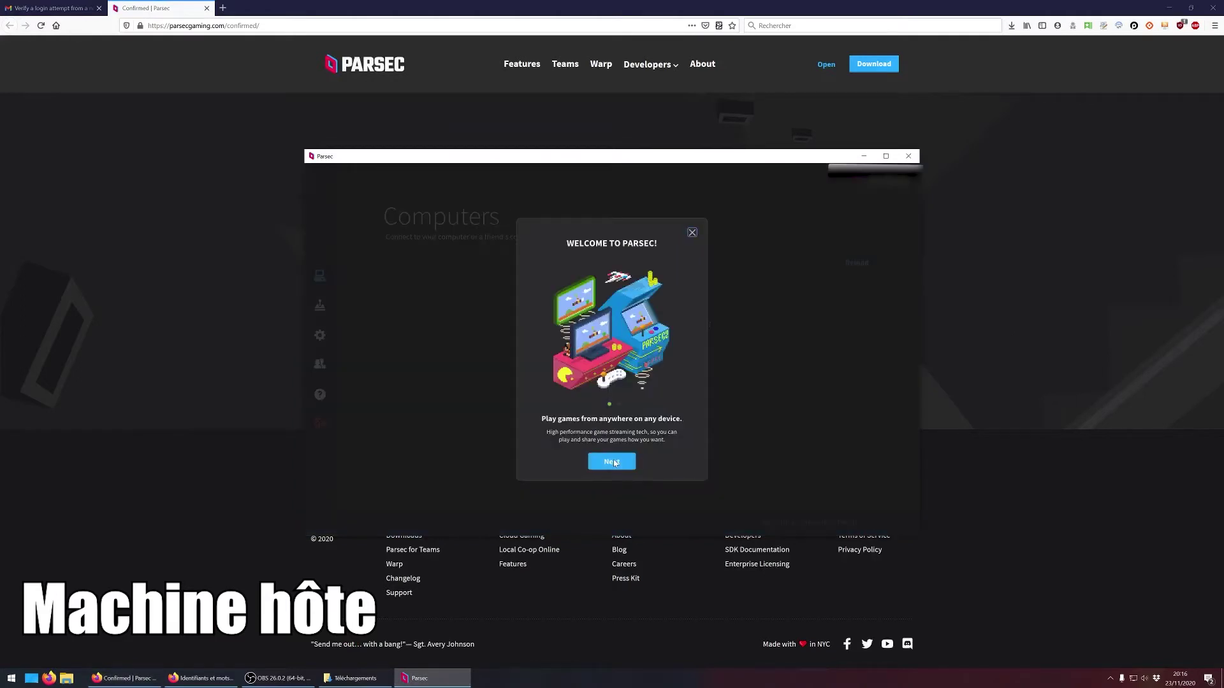
pyautogui.click(614, 462)
pyautogui.click(615, 463)
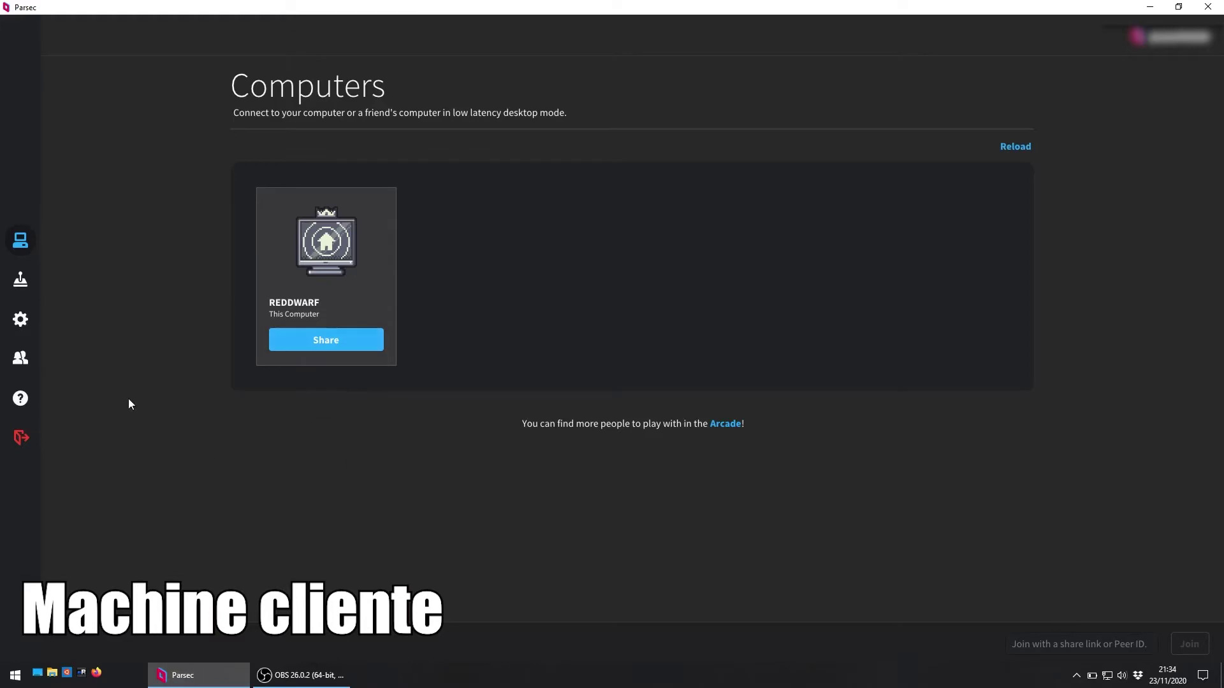
# Step: On the client machine, look up the host account by its user ID in Parsec and send it a friend request
pyautogui.click(19, 360)
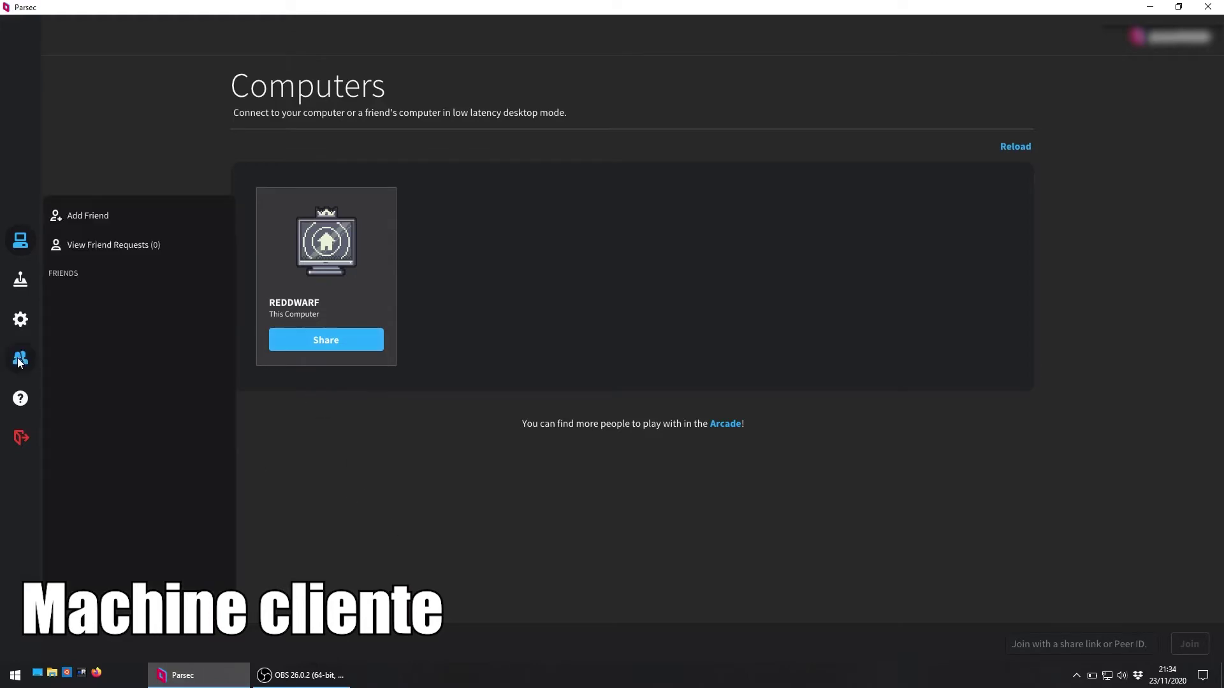
pyautogui.click(128, 216)
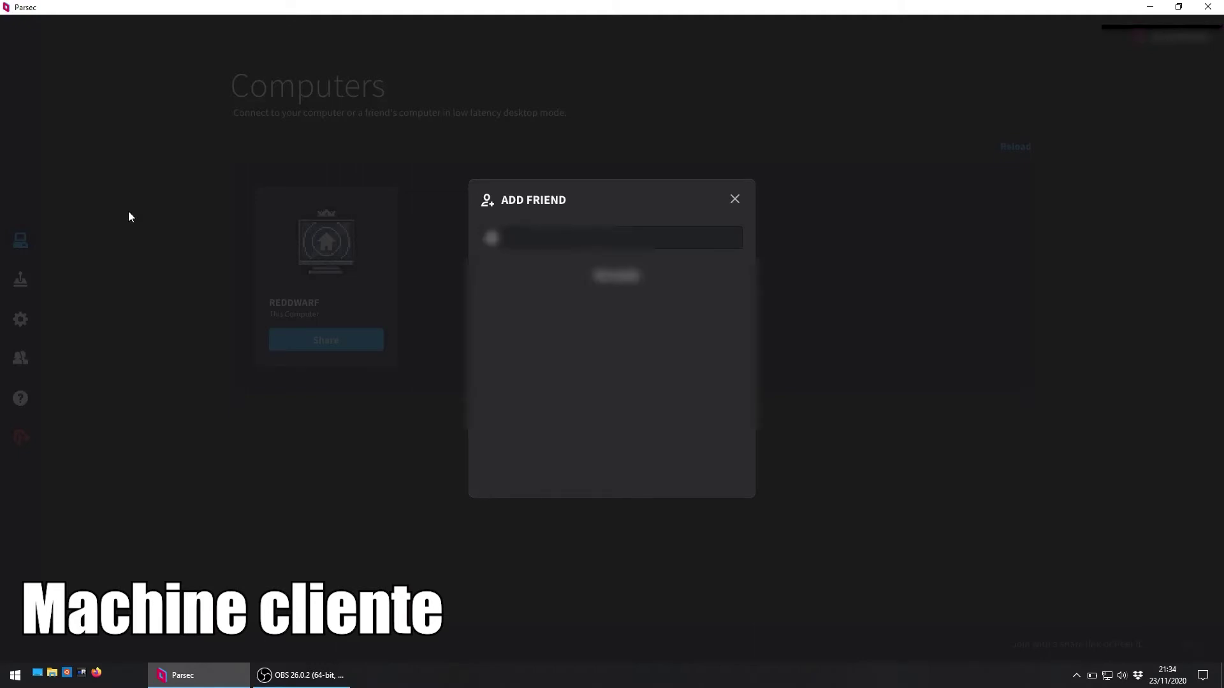
pyautogui.write('123')
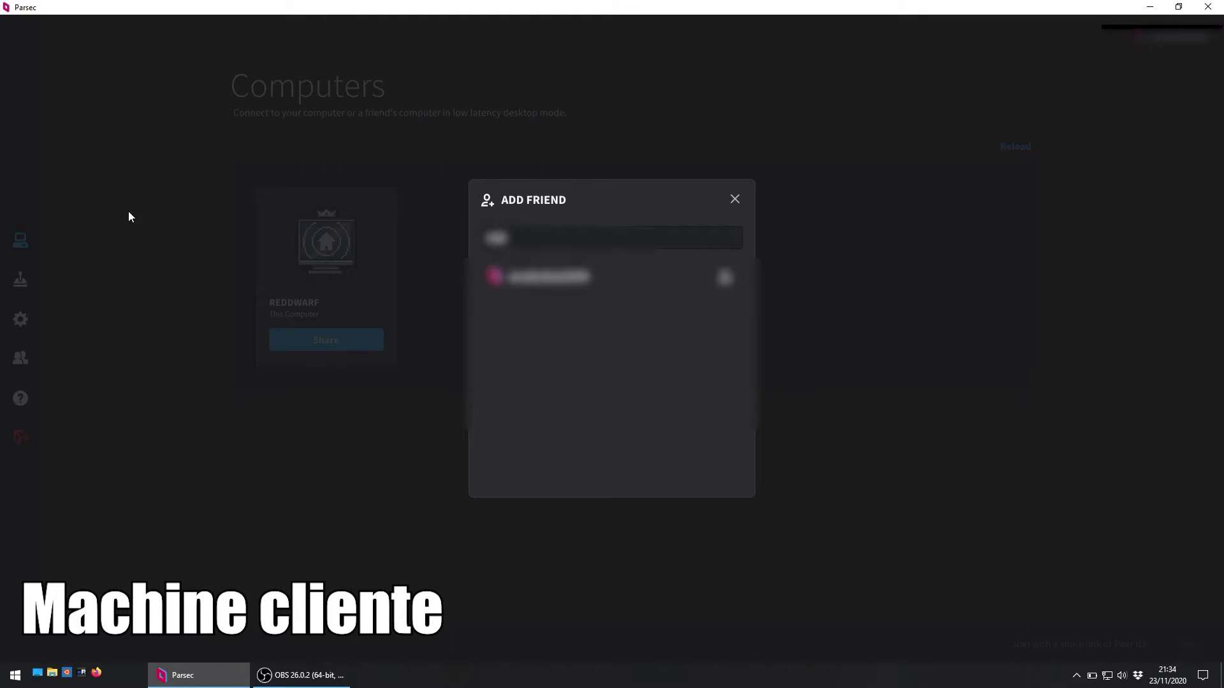
pyautogui.write('4')
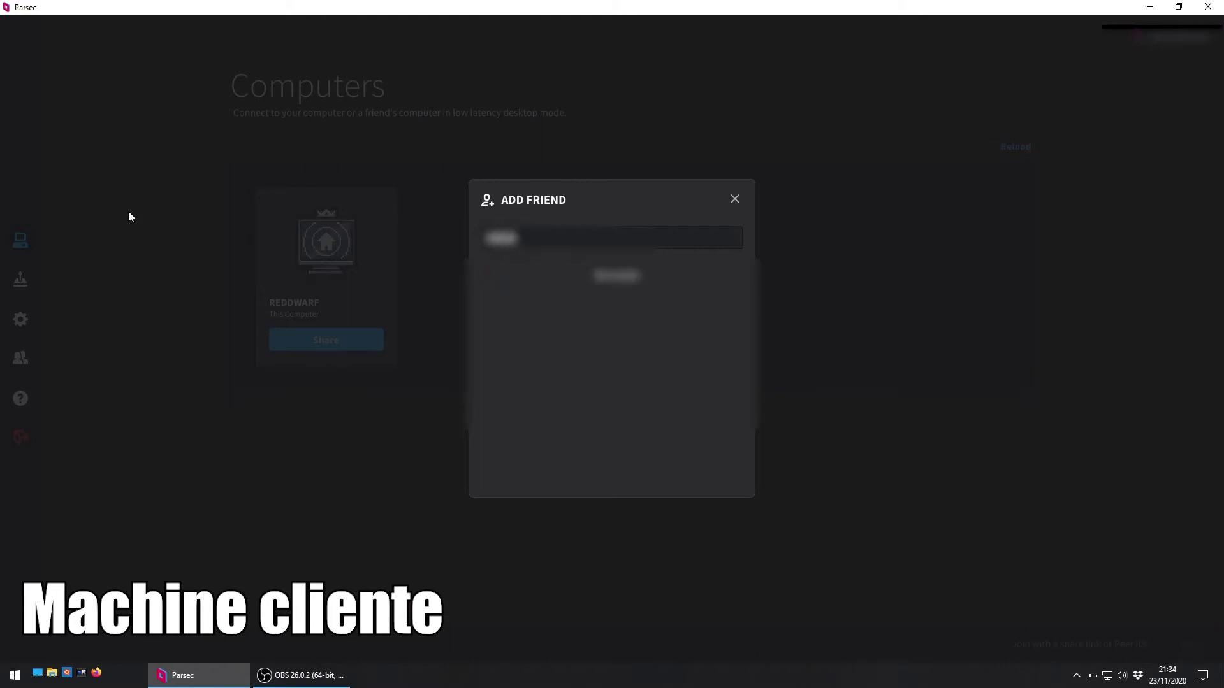
pyautogui.write('56')
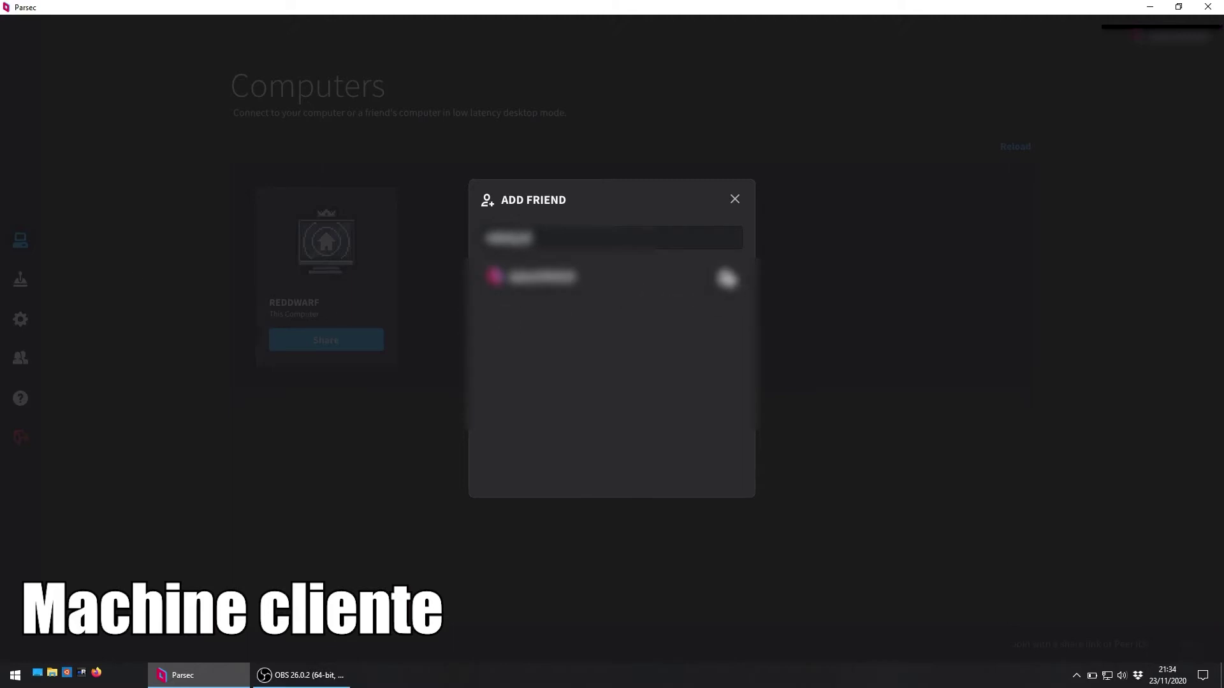
pyautogui.click(726, 279)
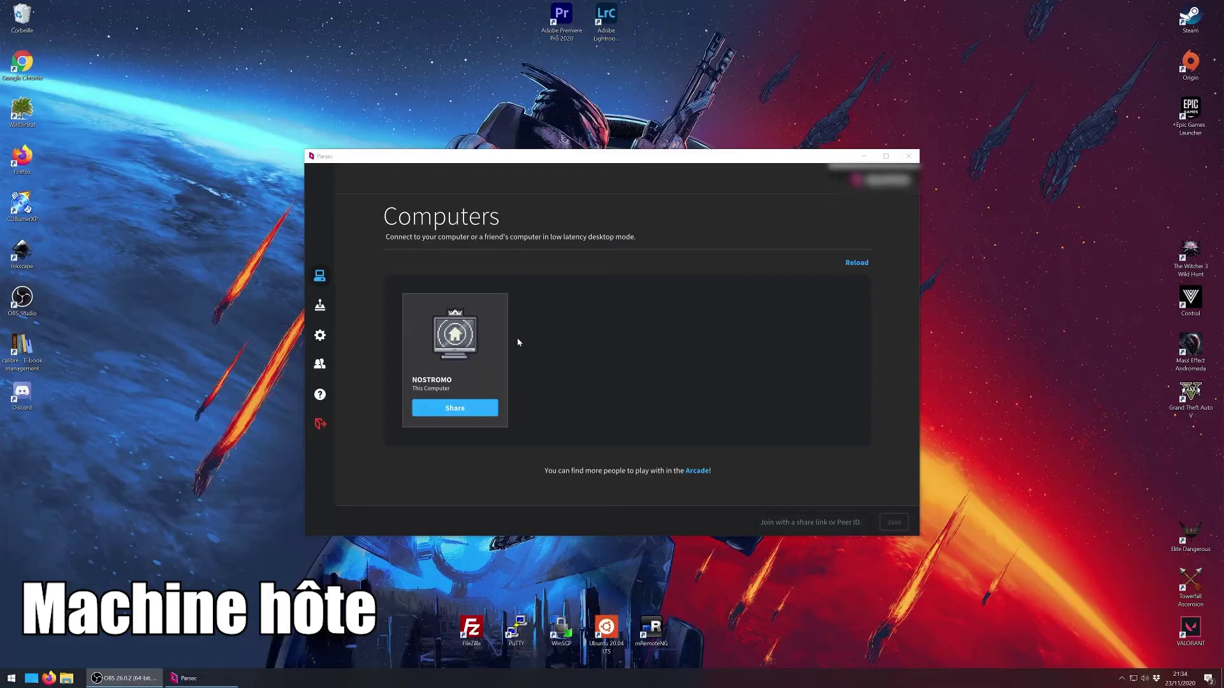
# Step: On the host machine, accept the incoming Parsec friend request and close the request list
pyautogui.click(326, 367)
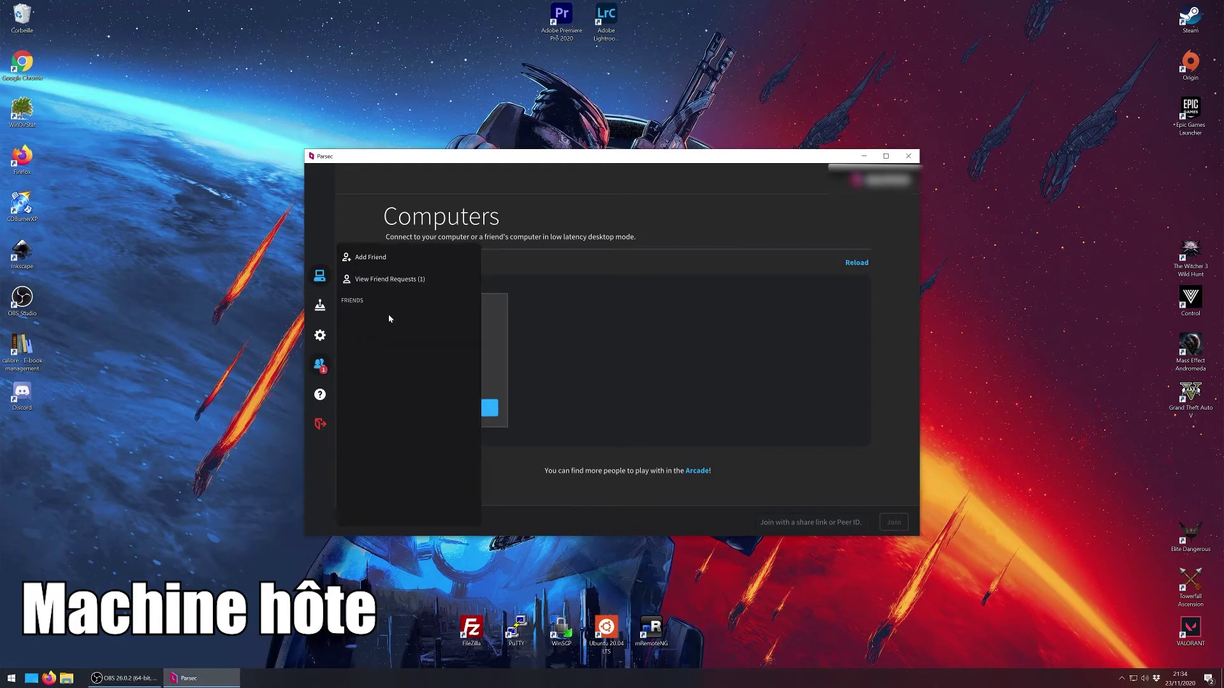
pyautogui.click(411, 281)
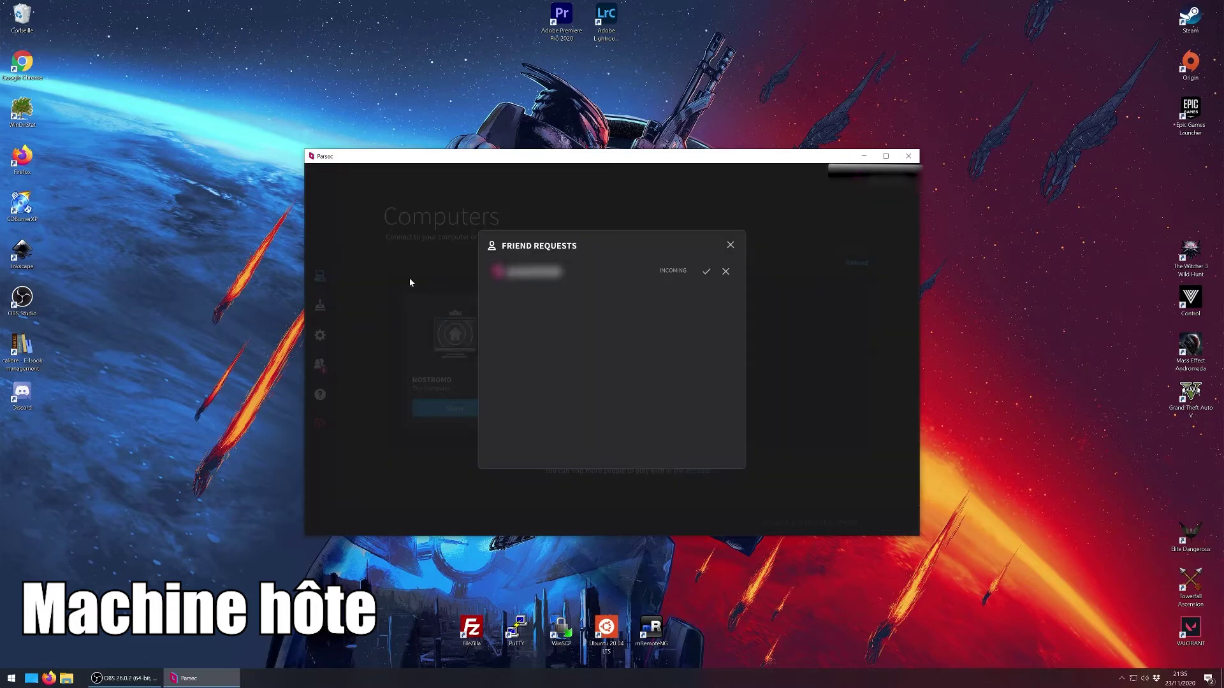
pyautogui.click(706, 272)
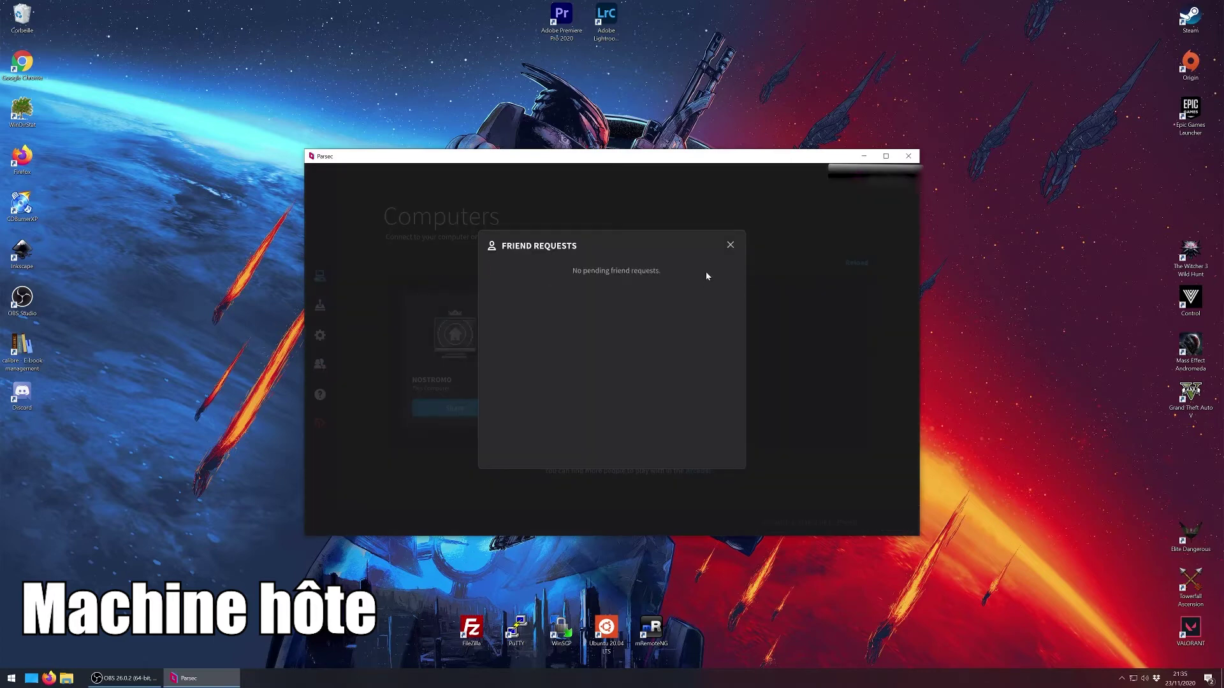
pyautogui.click(731, 245)
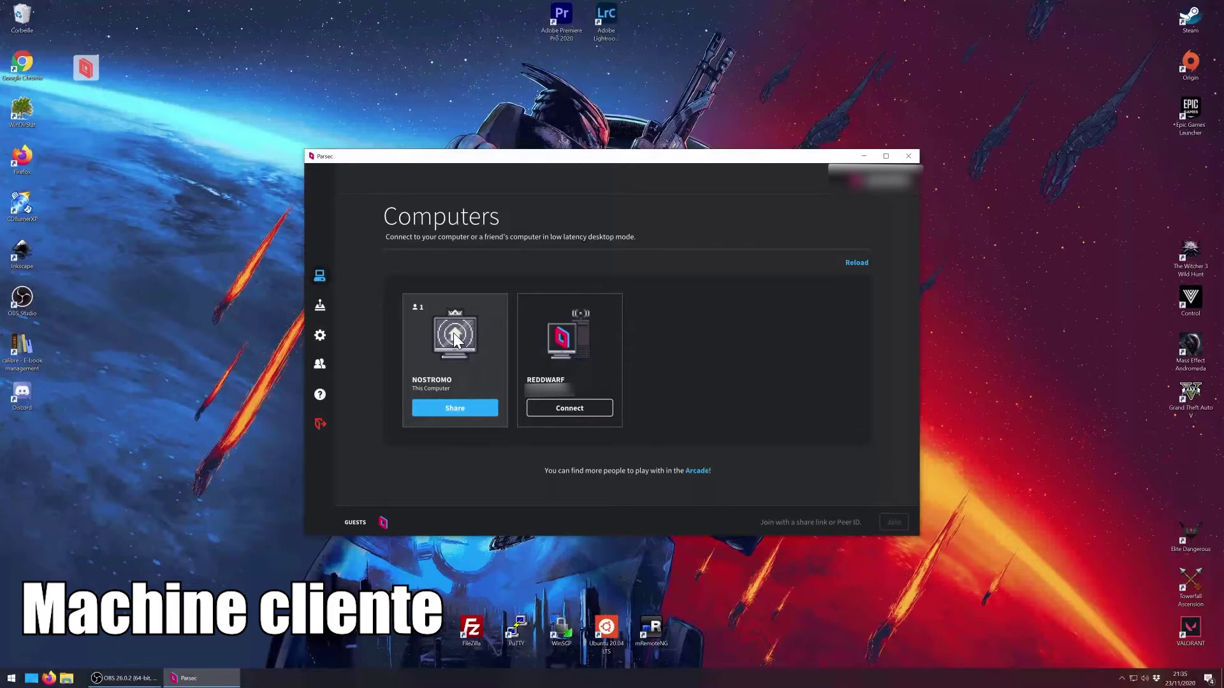
# Step: Start the Epic Games Launcher on the remote host desktop and launch Towerfall Ascension from its library
pyautogui.click(1190, 112)
pyautogui.rightClick(1191, 112)
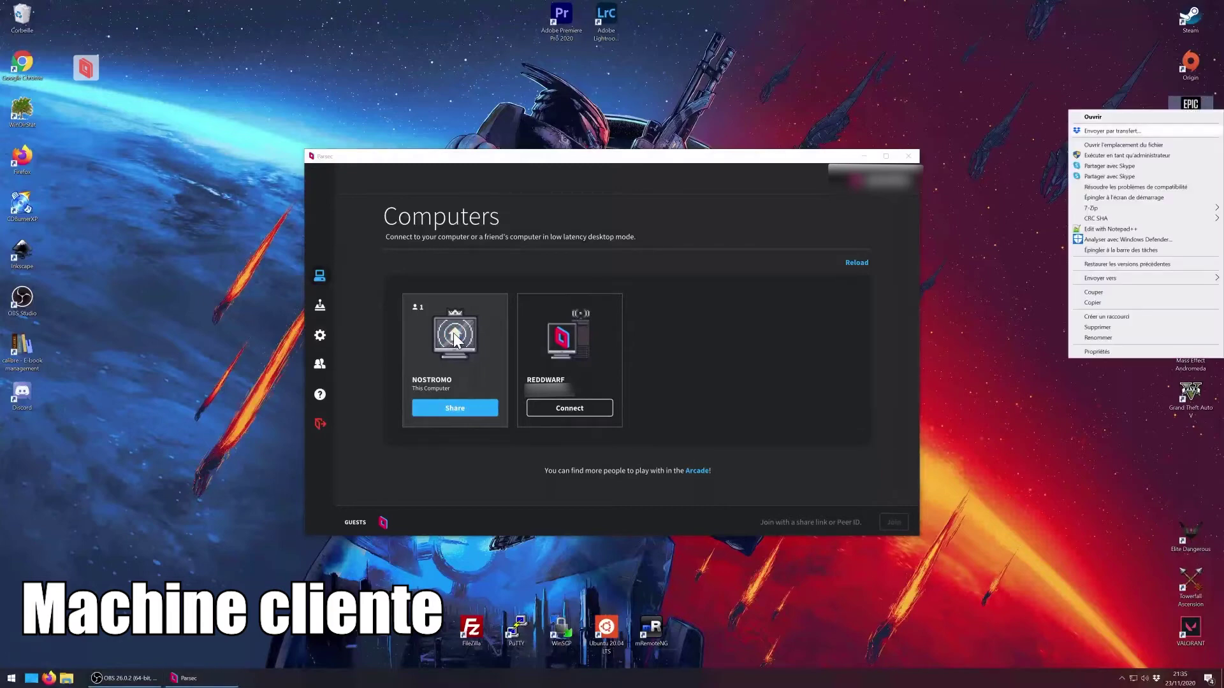
pyautogui.press('Return')
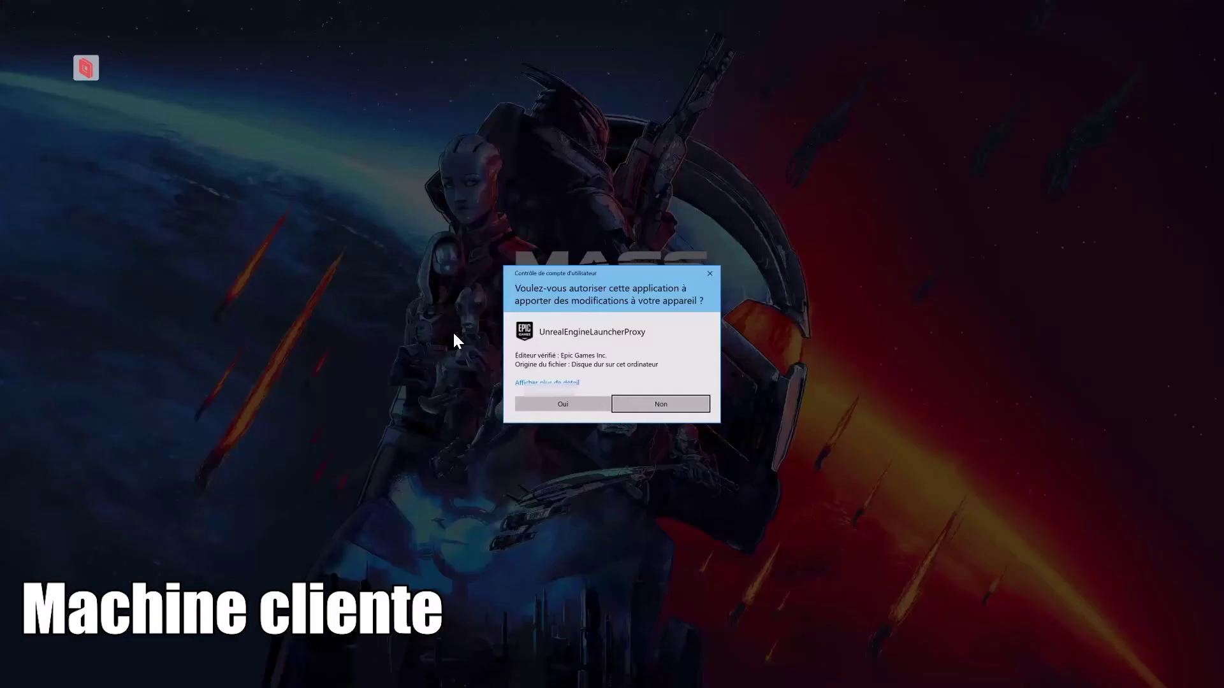
pyautogui.press('Return')
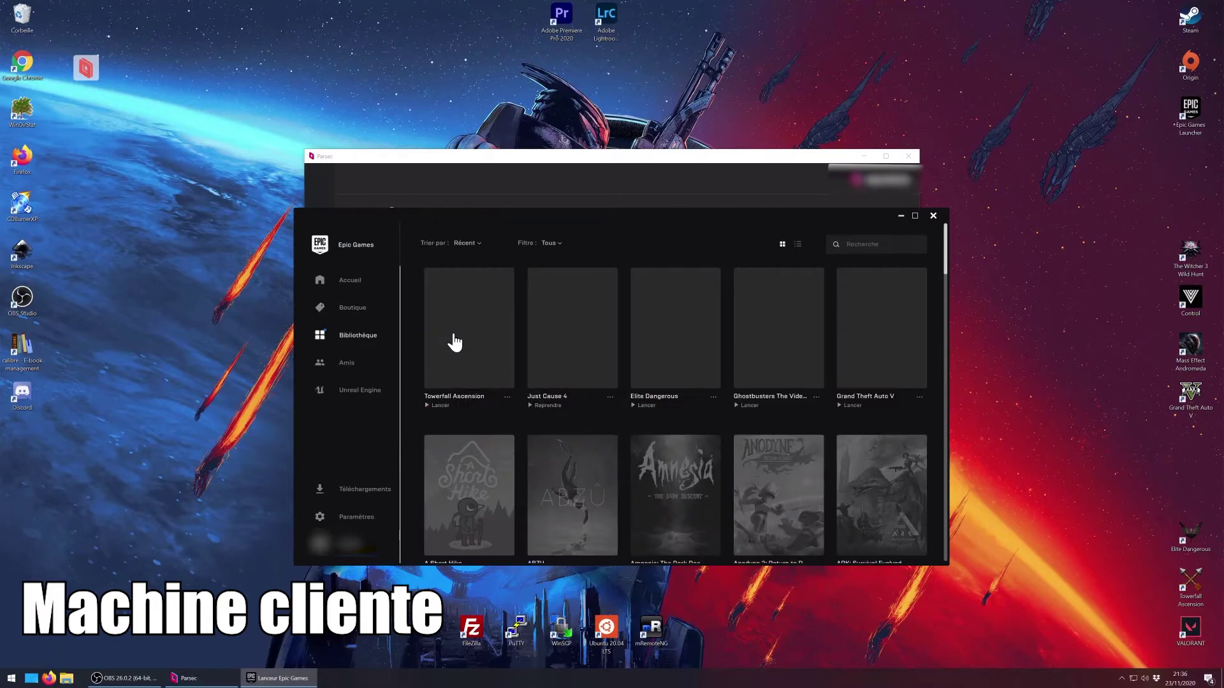
pyautogui.click(453, 341)
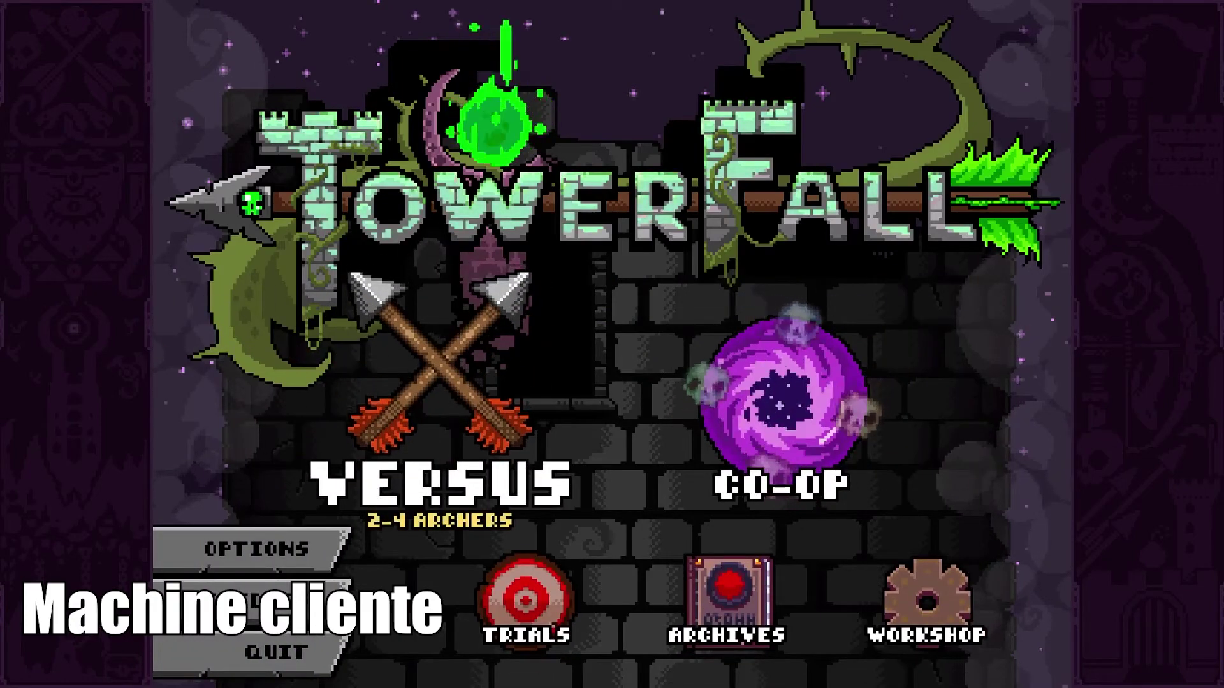
# Step: Set up a Versus match in TowerFall with the Assassin Prince as the Keyboard 1 player, using Last Man Standing mode
pyautogui.press('Return')
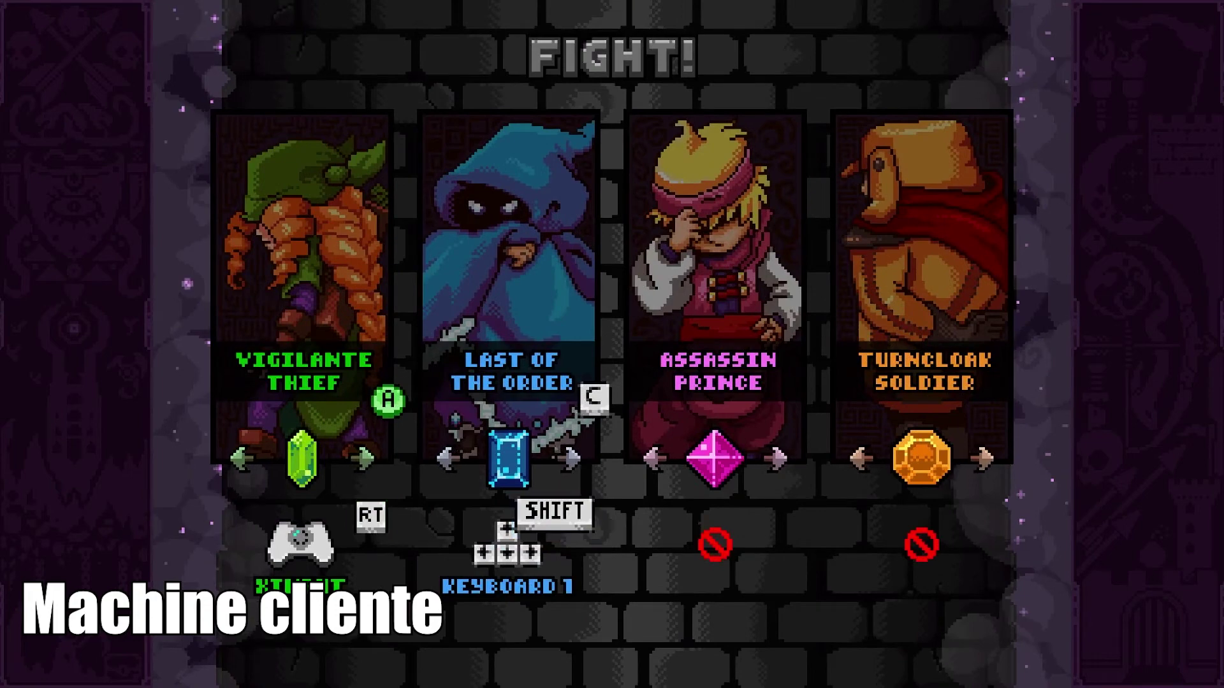
pyautogui.press('Right')
pyautogui.press('c')
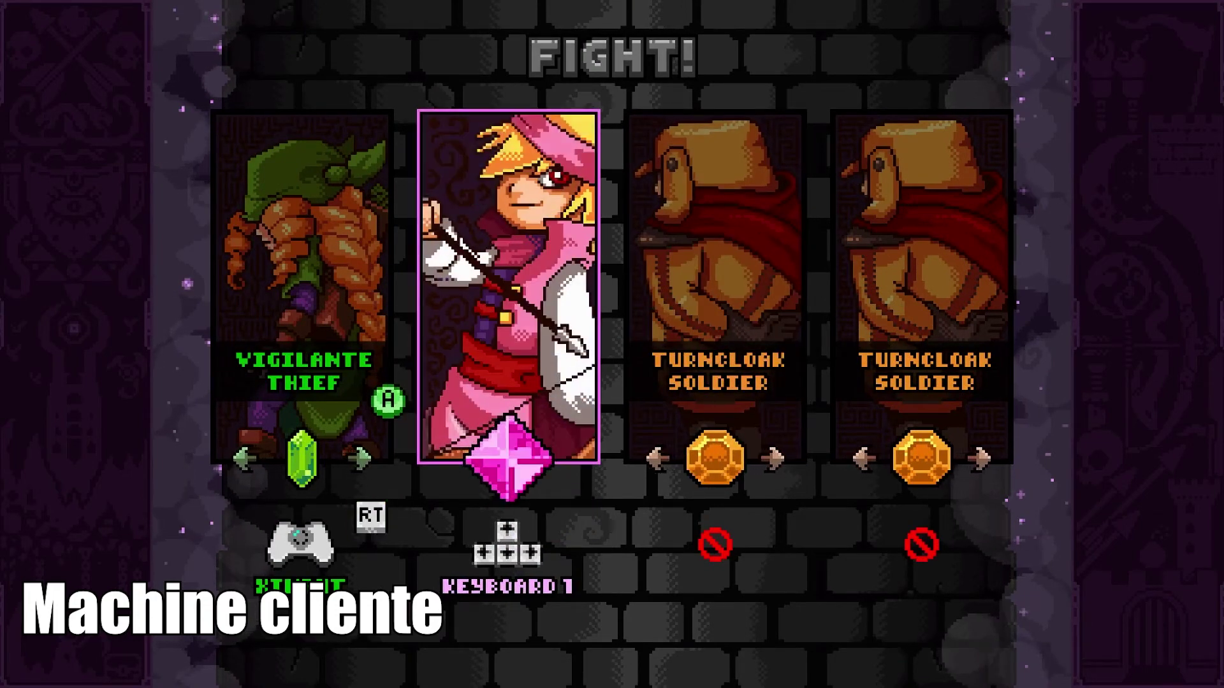
pyautogui.press('c')
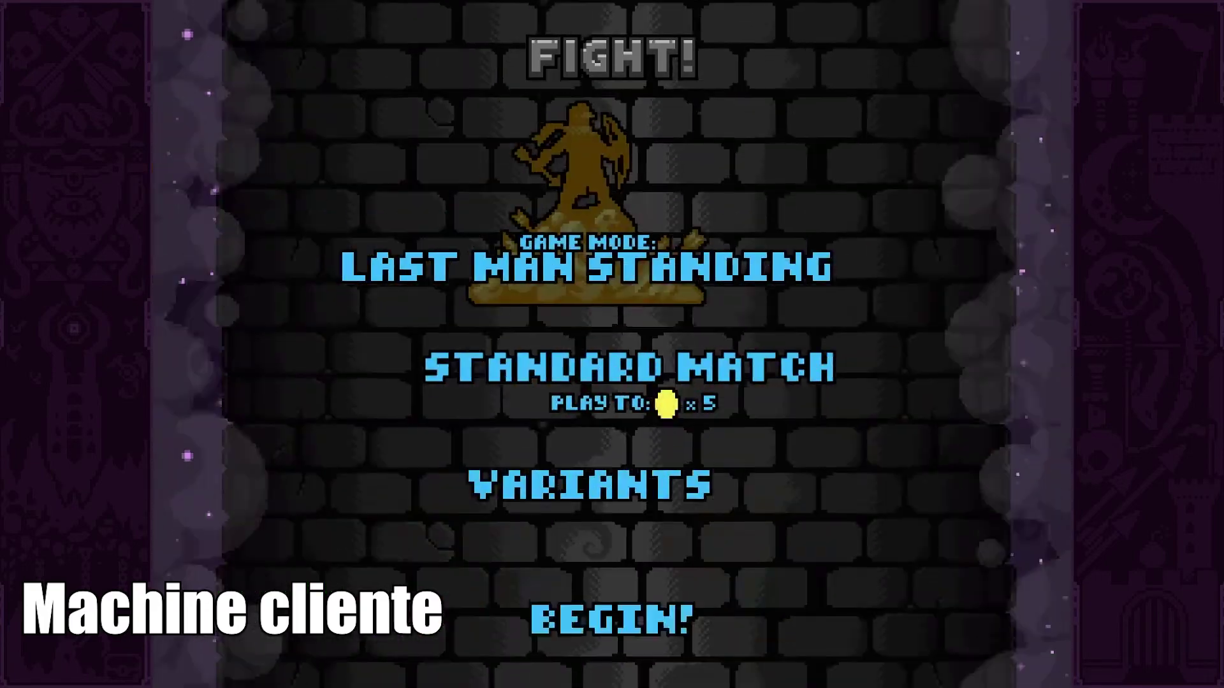
pyautogui.press('c')
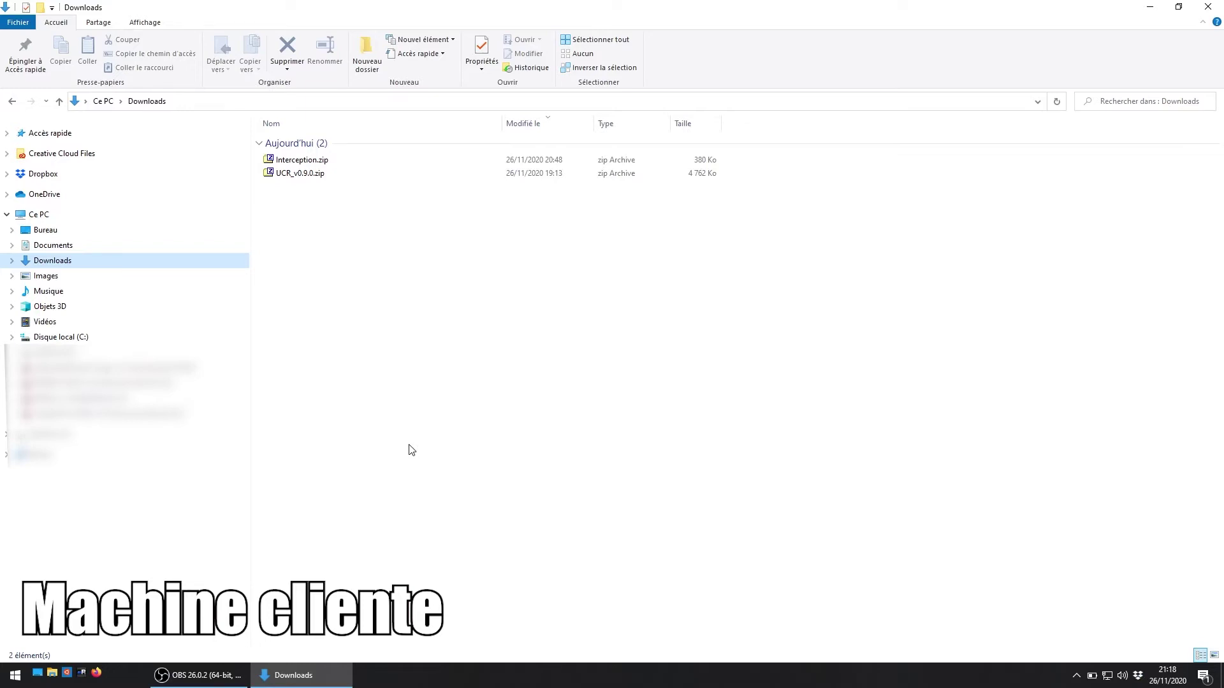
# Step: Extract Interception.zip into its own Interception folder in Downloads and move that folder to the C: drive
pyautogui.rightClick(327, 159)
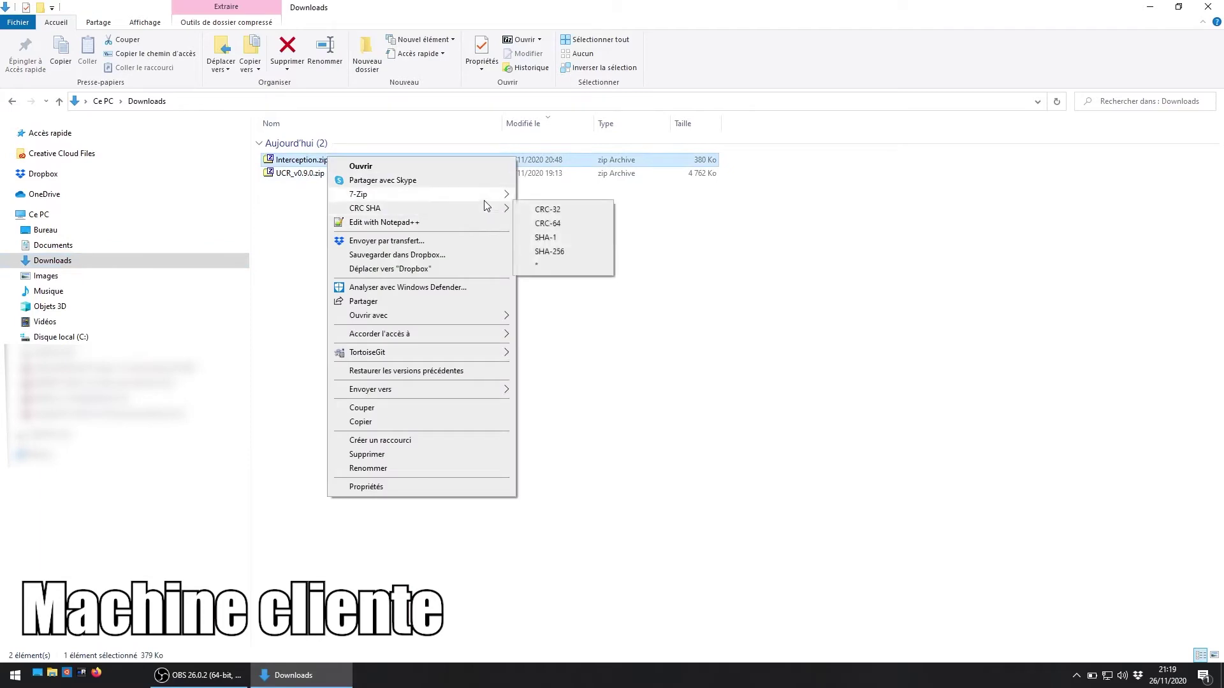
pyautogui.moveTo(484, 200)
pyautogui.click(587, 255)
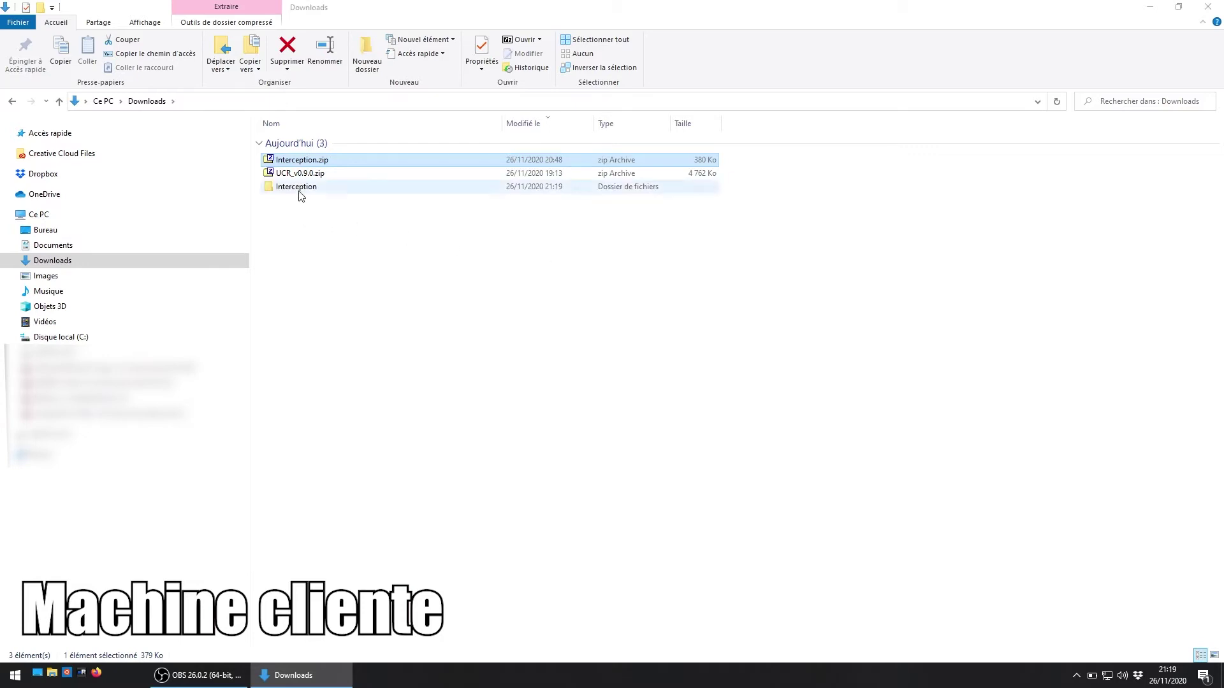
pyautogui.moveTo(301, 195); pyautogui.dragTo(96, 337)
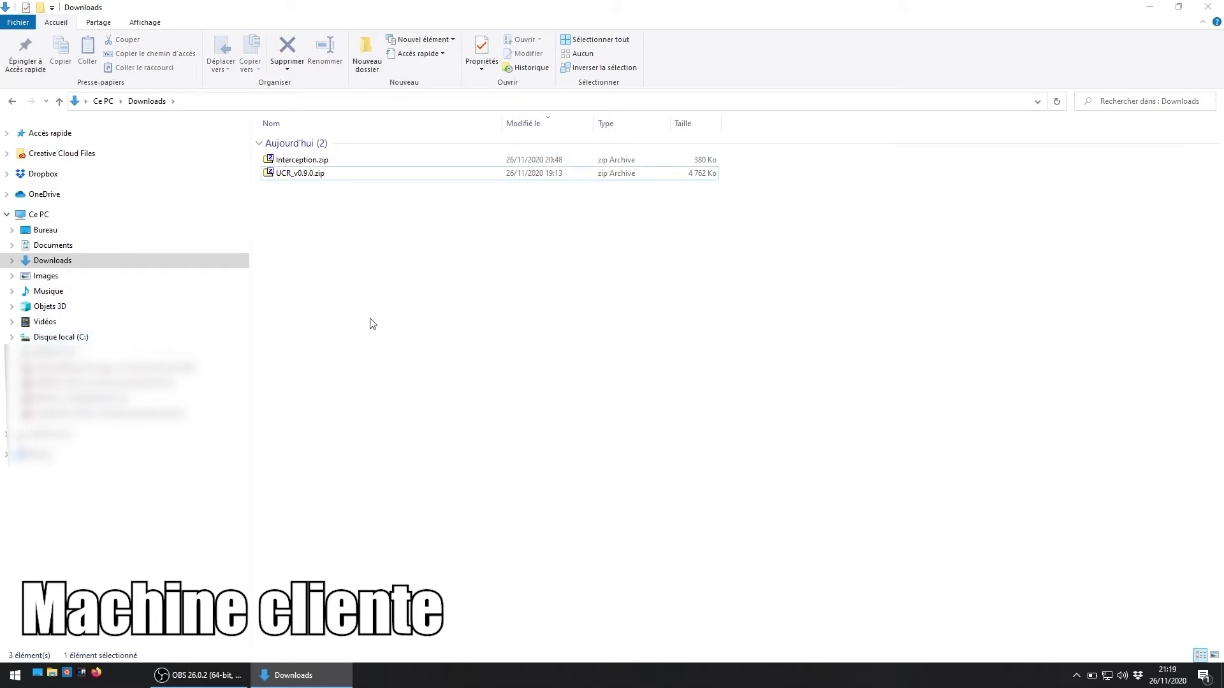
# Step: Find the Windows command prompt and run it as administrator
pyautogui.click(15, 676)
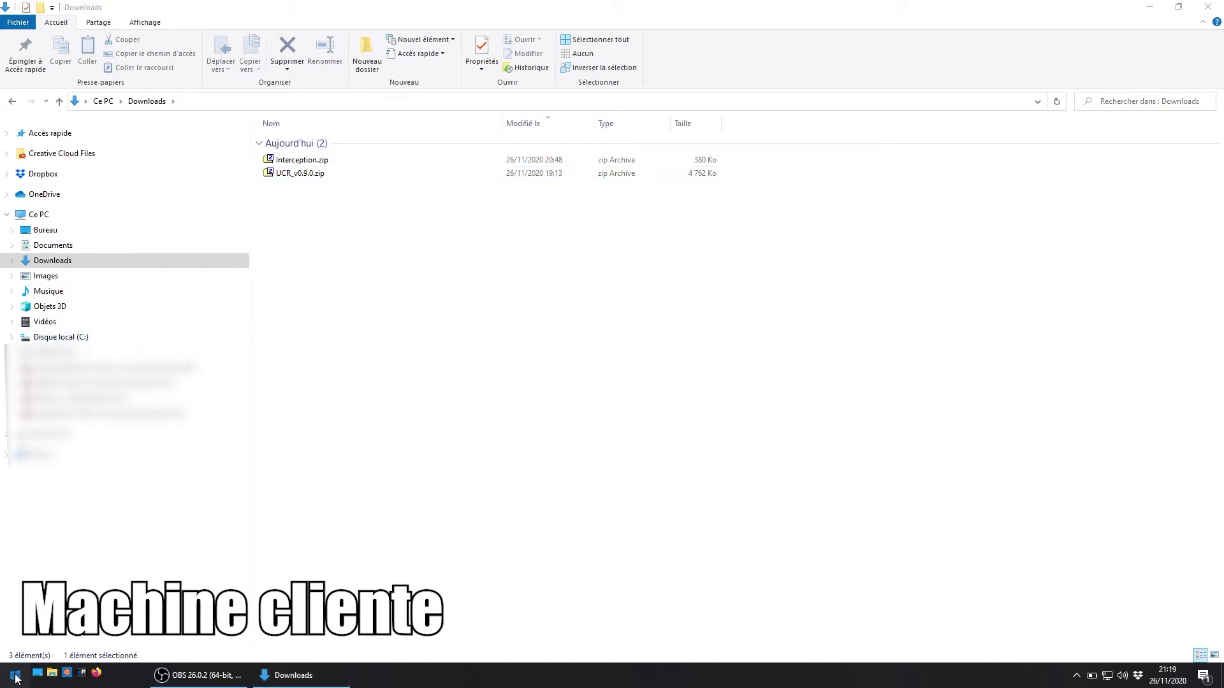
pyautogui.write('cms')
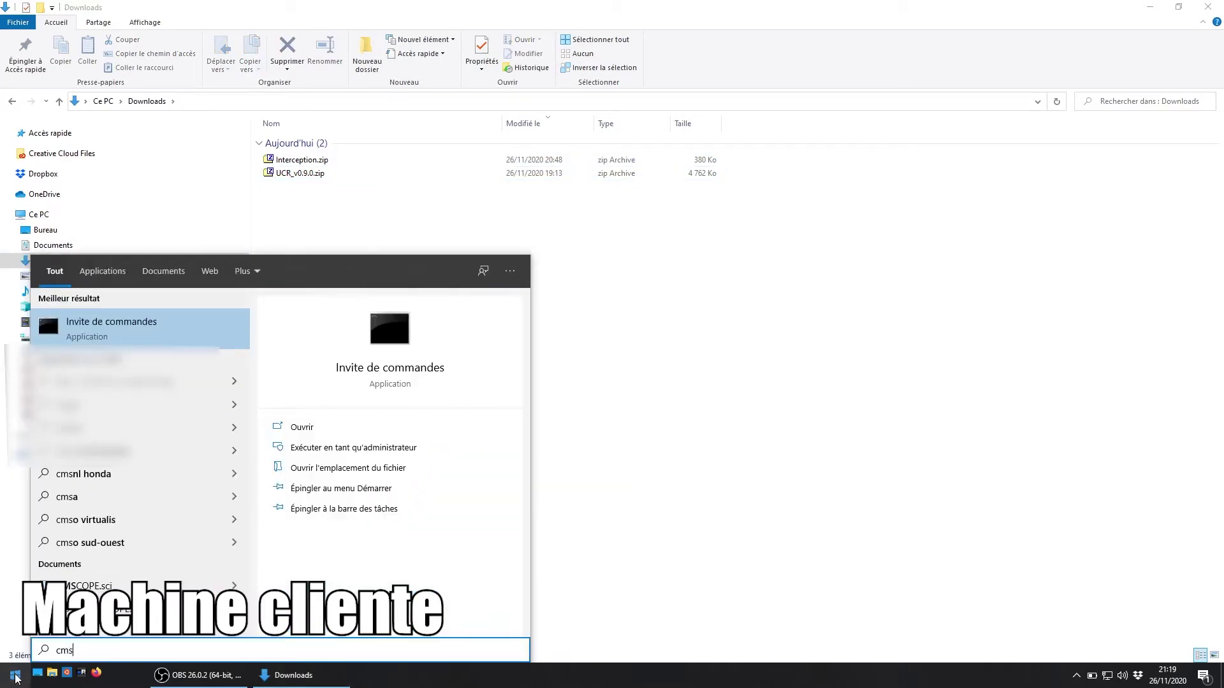
pyautogui.rightClick(130, 333)
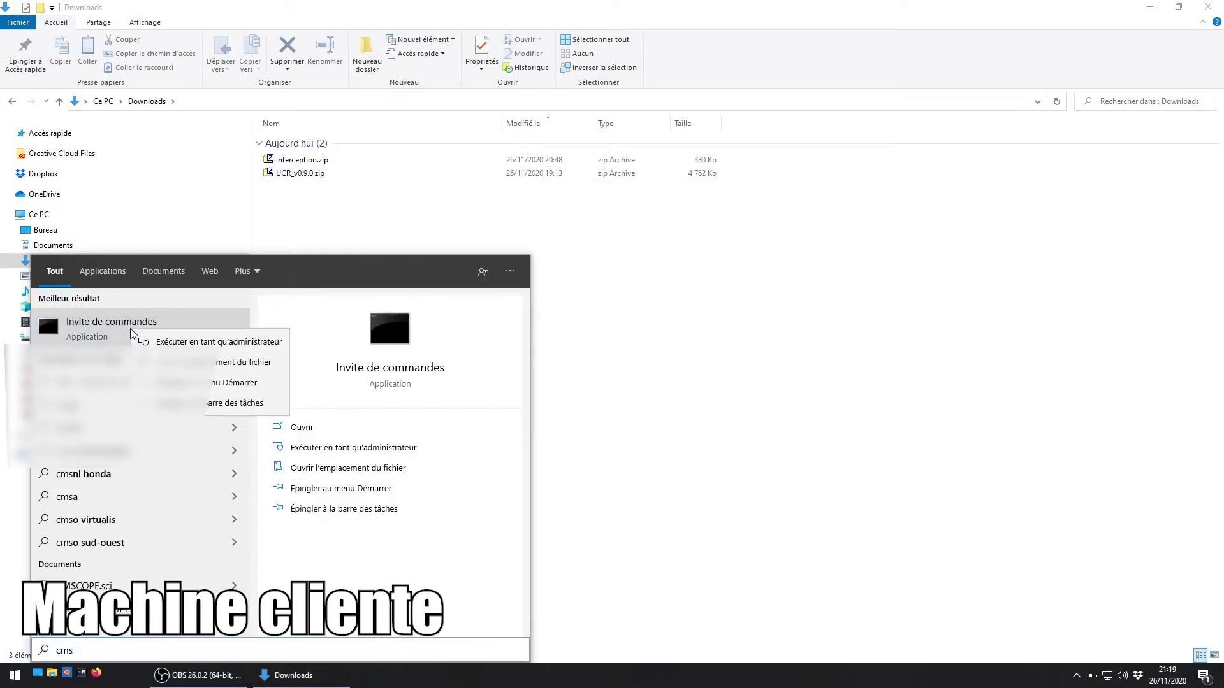
pyautogui.click(156, 342)
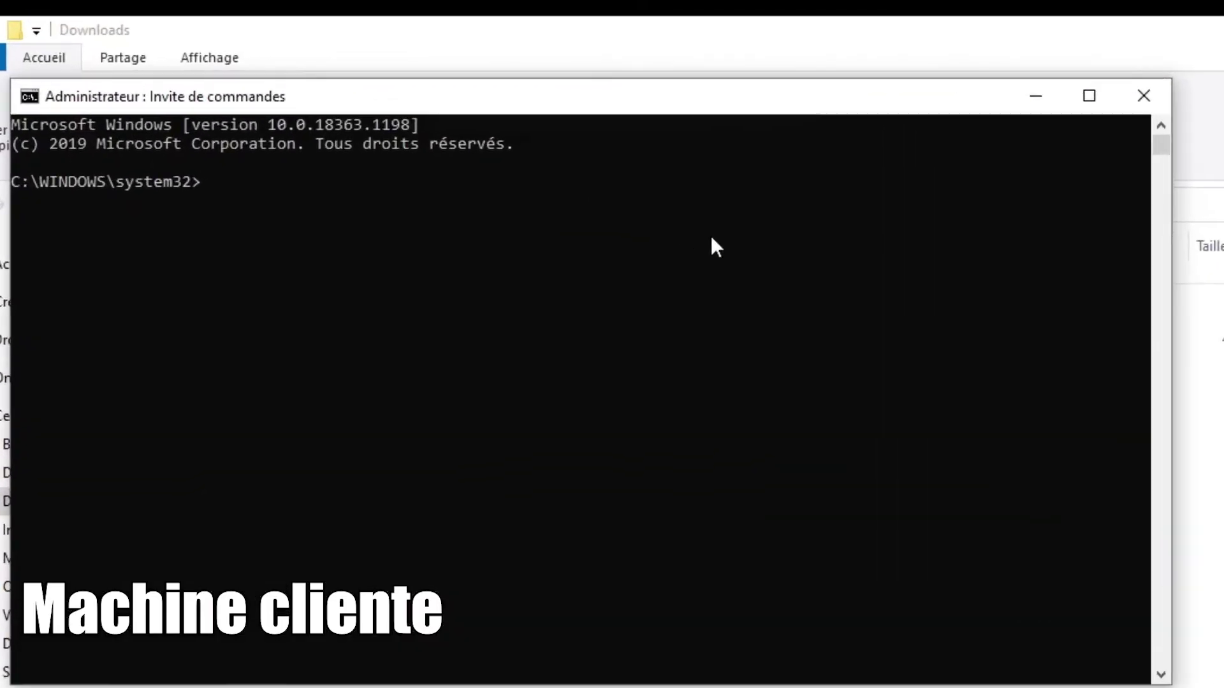
# Step: Run "c:\Interception\command line installer\install-interception.exe" with the /install option to install the Interception driver
pyautogui.write('c:\\in')
pyautogui.press('Tab')
pyautogui.press('Tab')
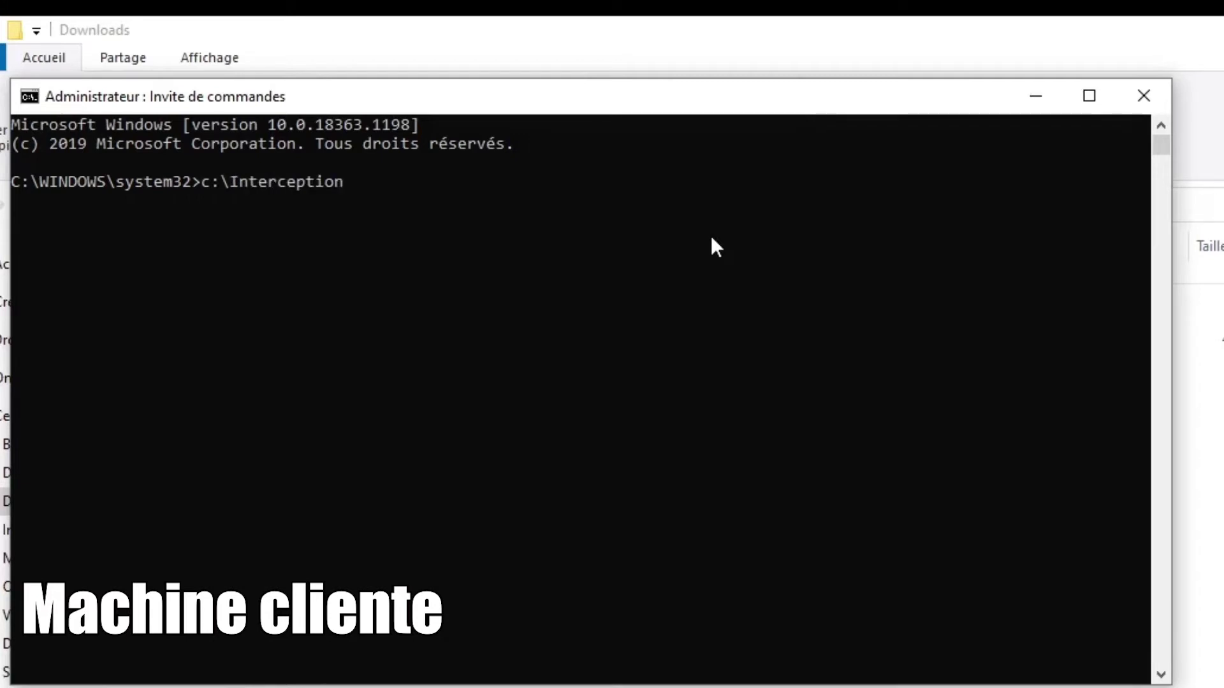
pyautogui.write('\\')
pyautogui.press('Tab')
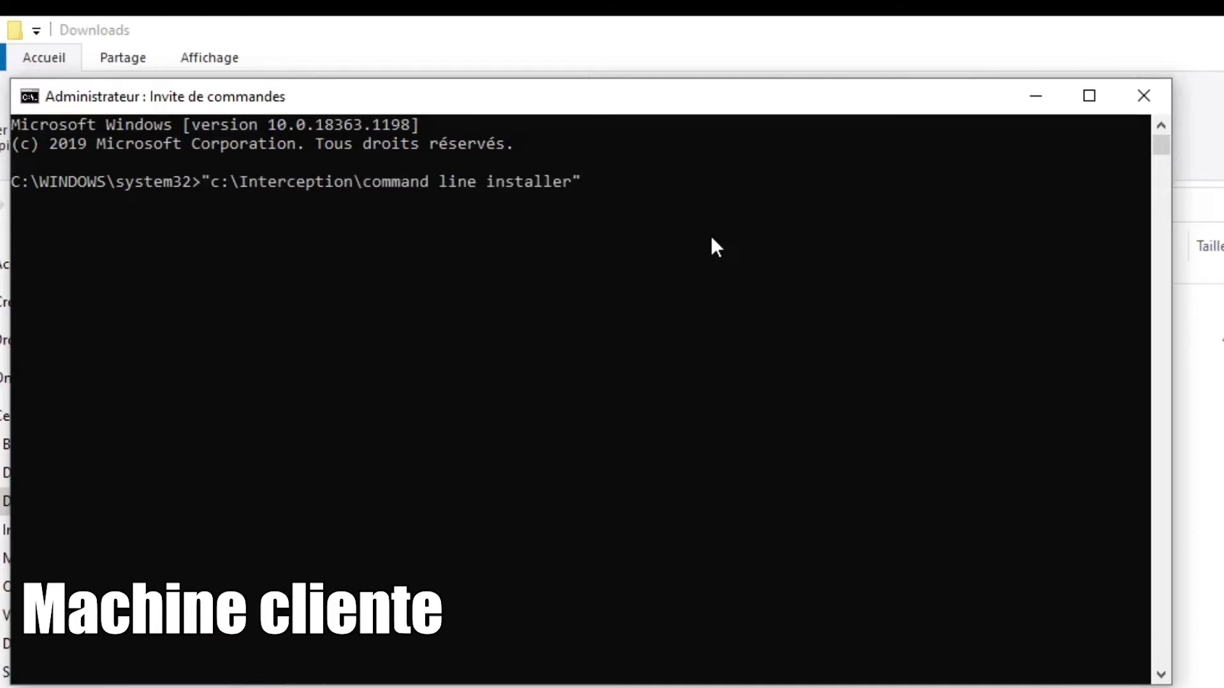
pyautogui.write('\\')
pyautogui.press('Tab')
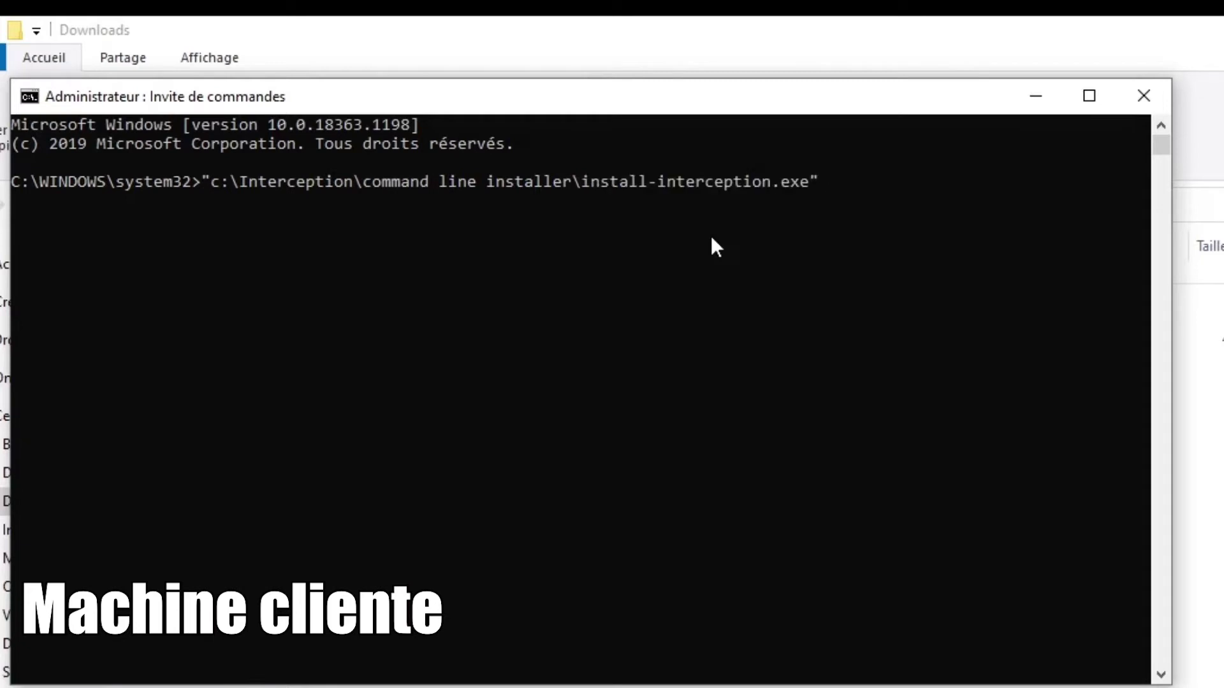
pyautogui.write('/install')
pyautogui.press('Return')
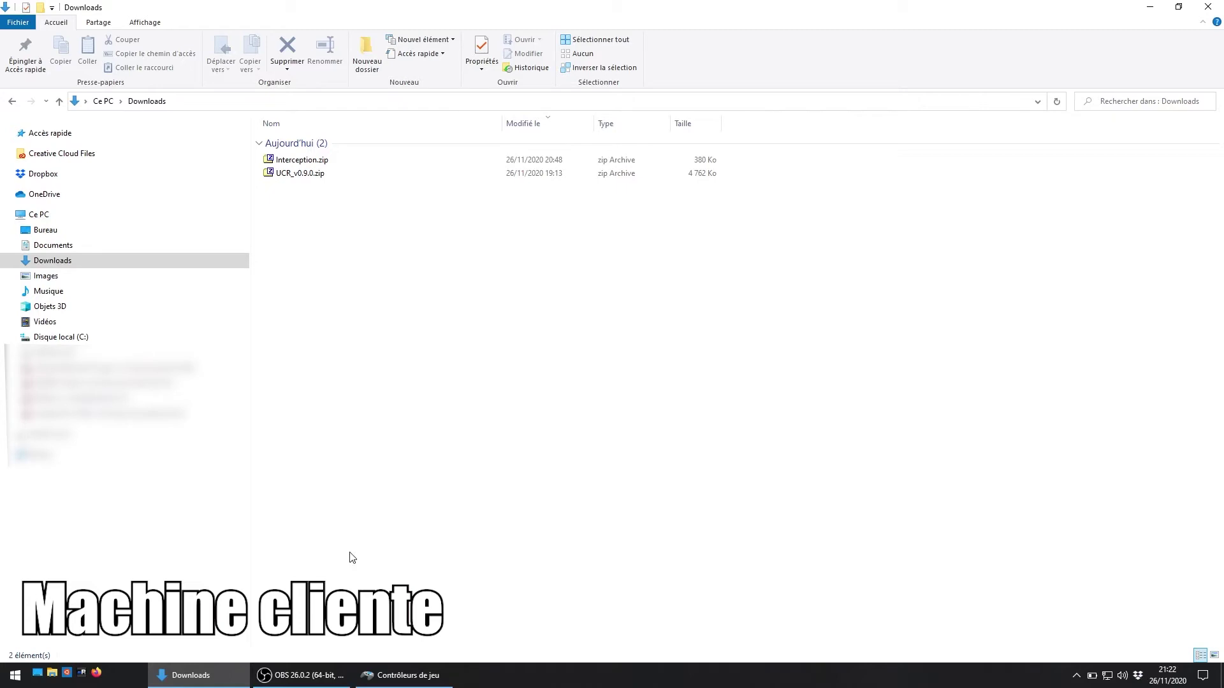
# Step: Open the Windows game controllers list to check which controllers are installed
pyautogui.click(15, 677)
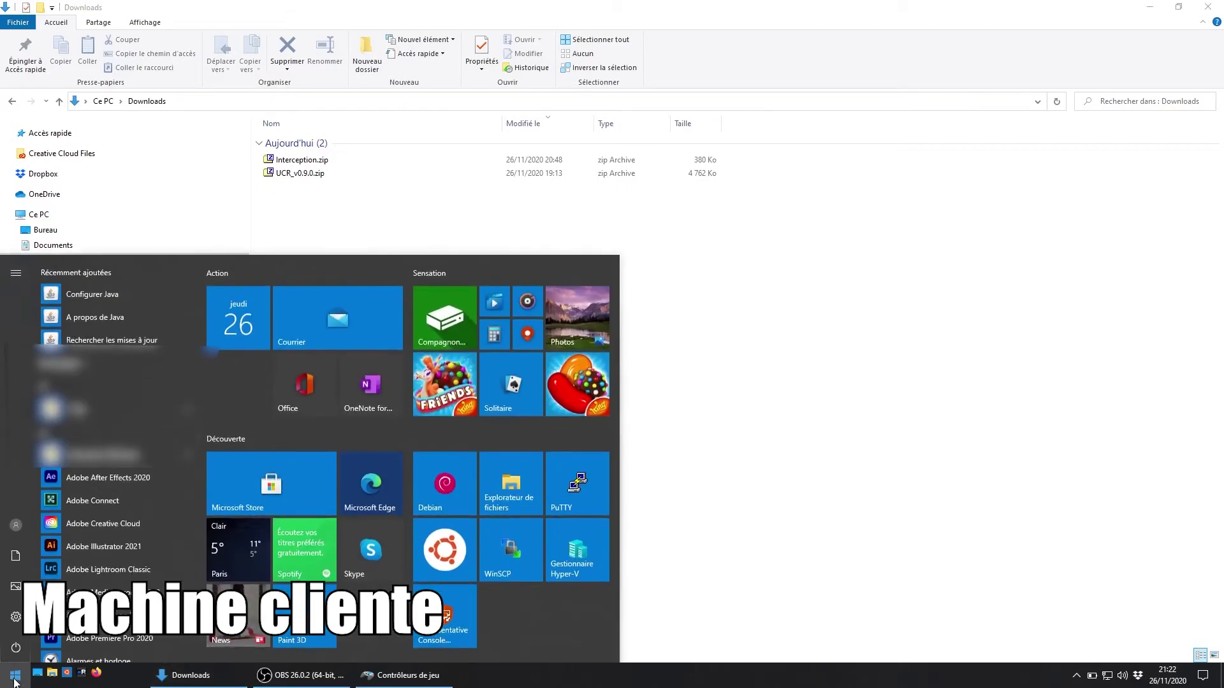
pyautogui.write('joy')
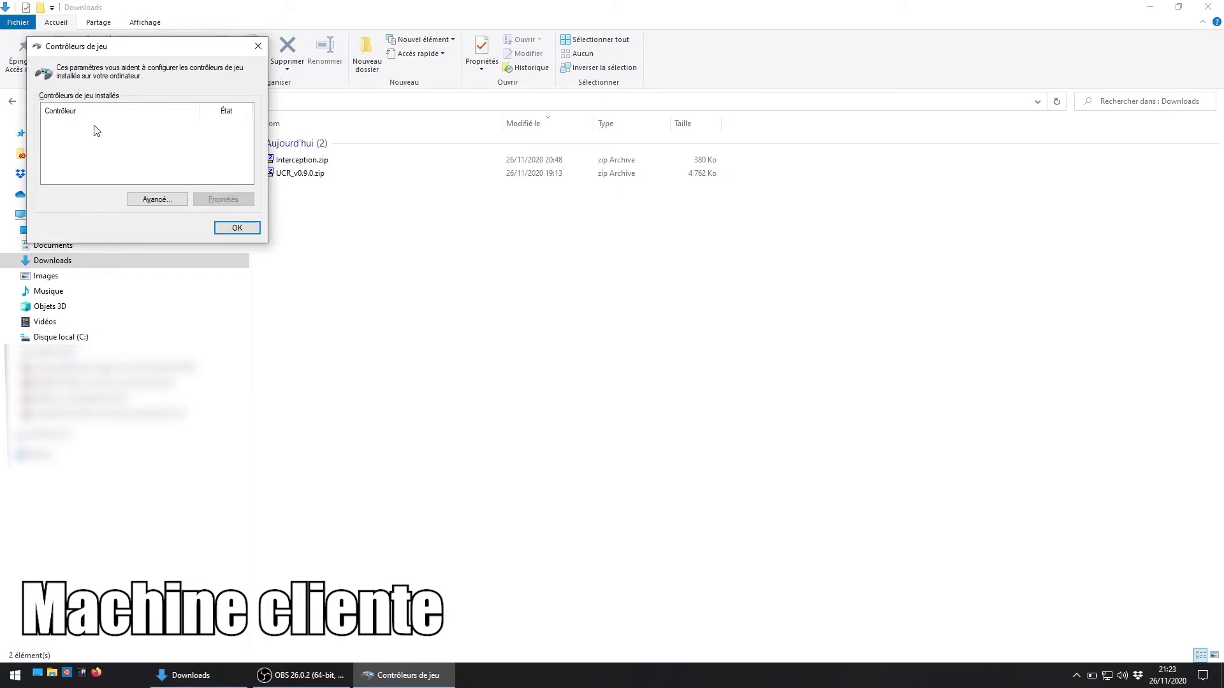
pyautogui.click(324, 223)
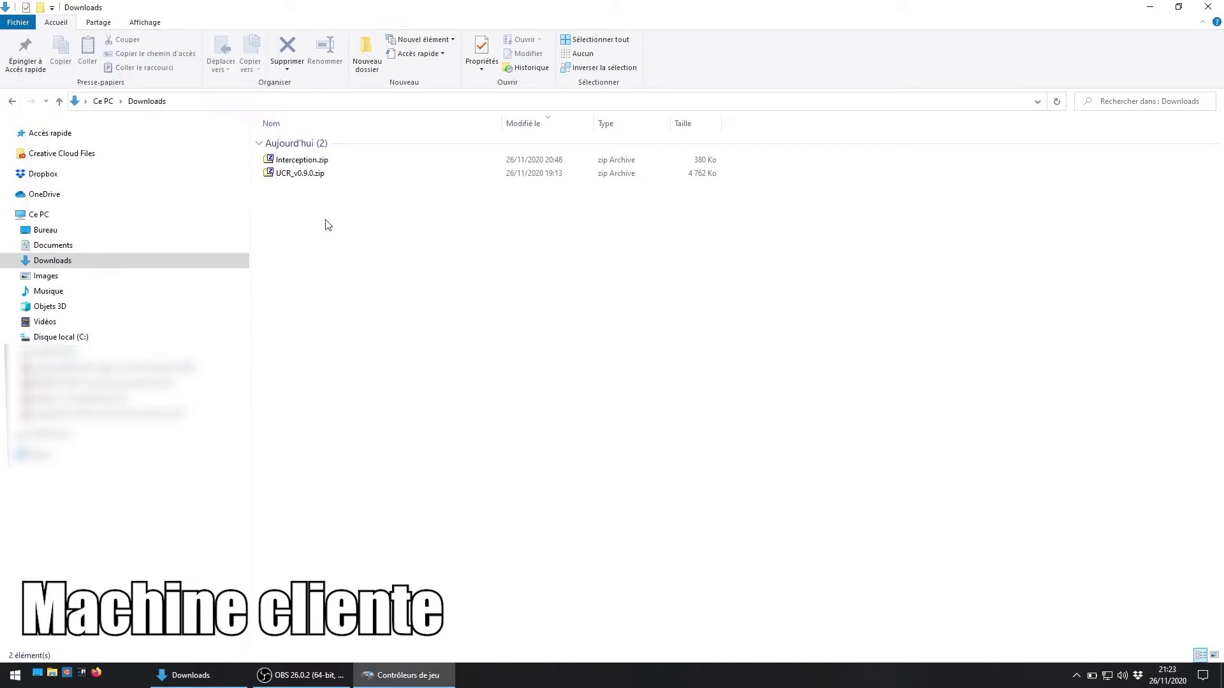
# Step: Extract UCR_v0.9.0.zip with 7-Zip into its own UCR_v0.9.0 folder in Downloads
pyautogui.click(306, 175)
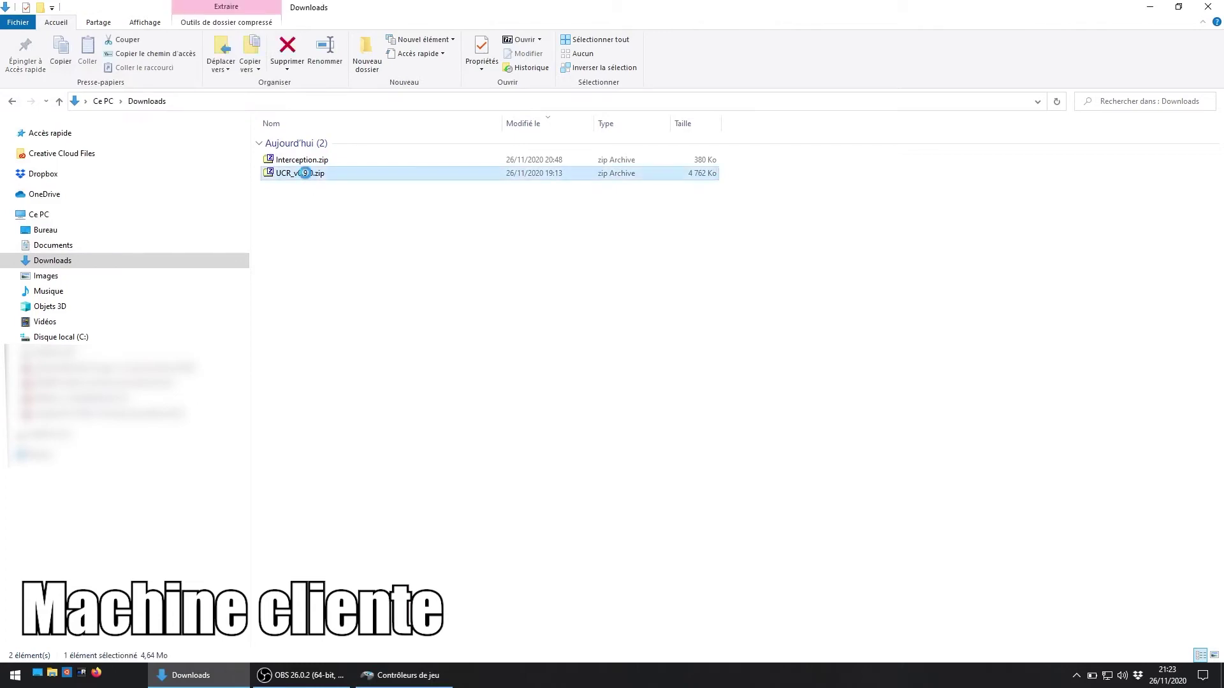
pyautogui.rightClick(306, 173)
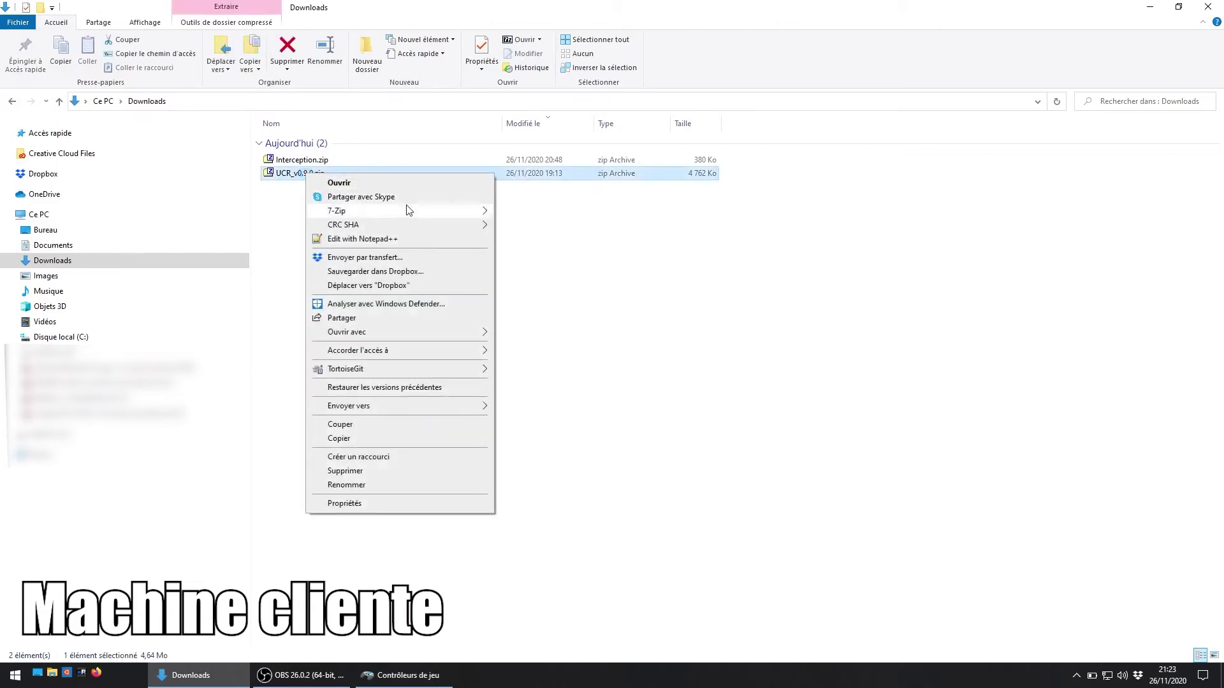
pyautogui.moveTo(449, 225)
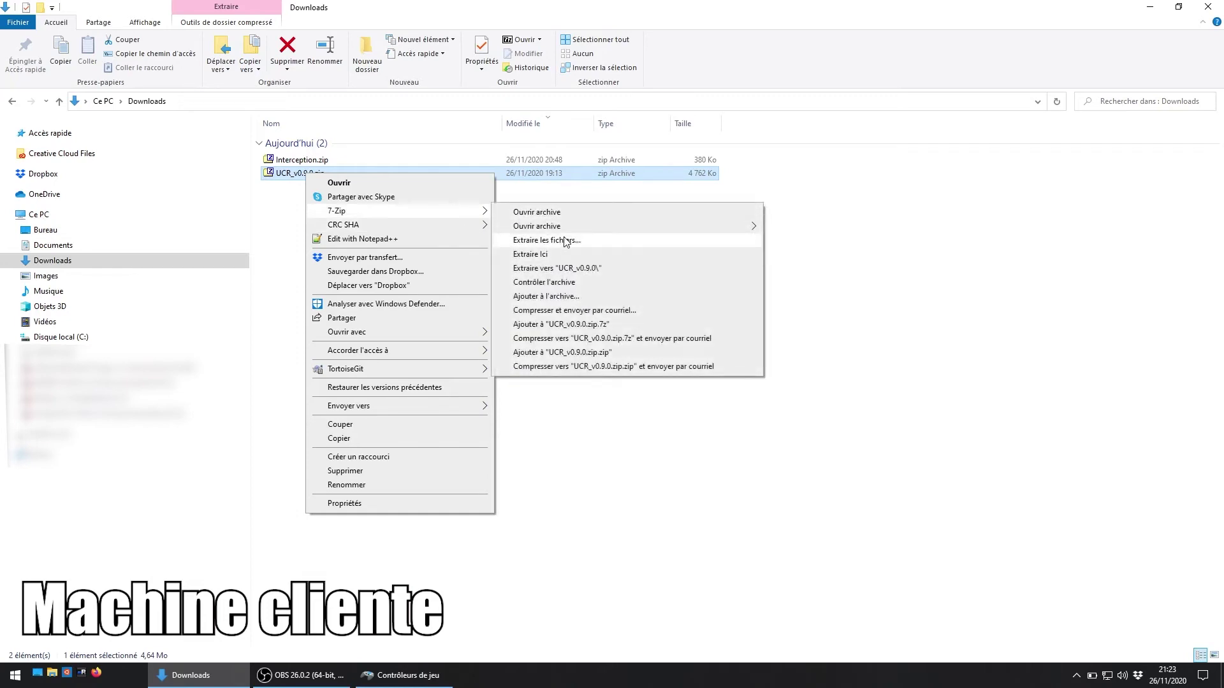
pyautogui.click(583, 268)
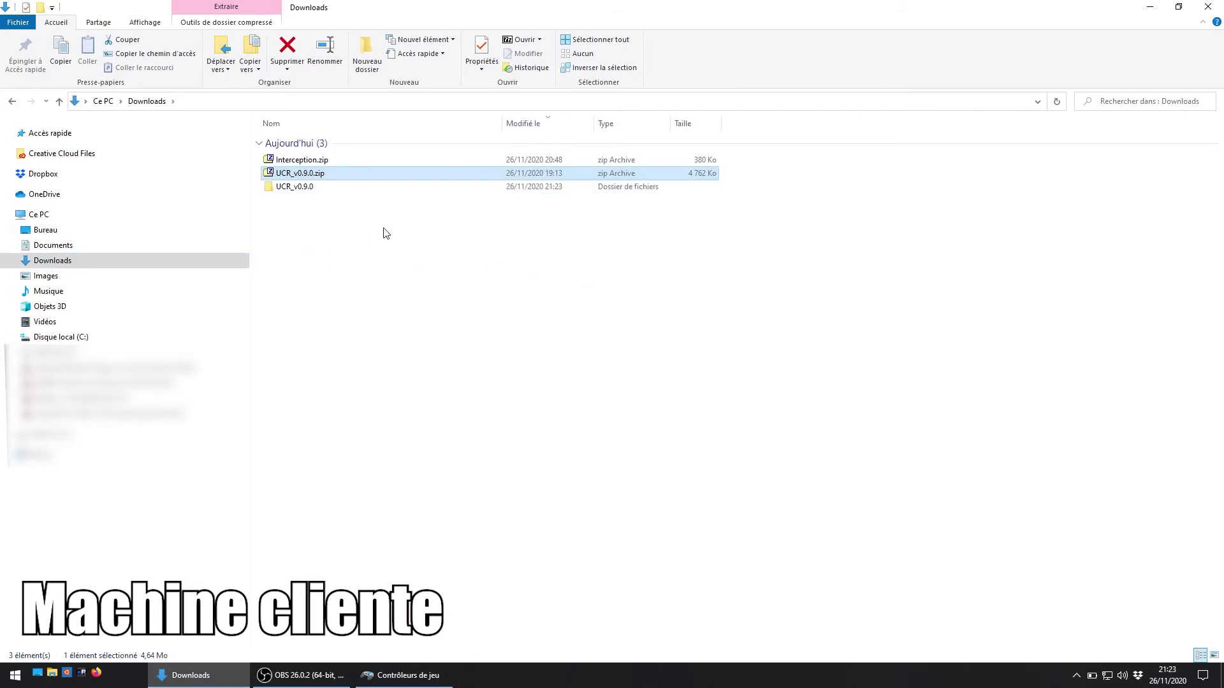
# Step: Launch UCR.exe from the extracted UCR_v0.9.0 folder
pyautogui.doubleClick(301, 189)
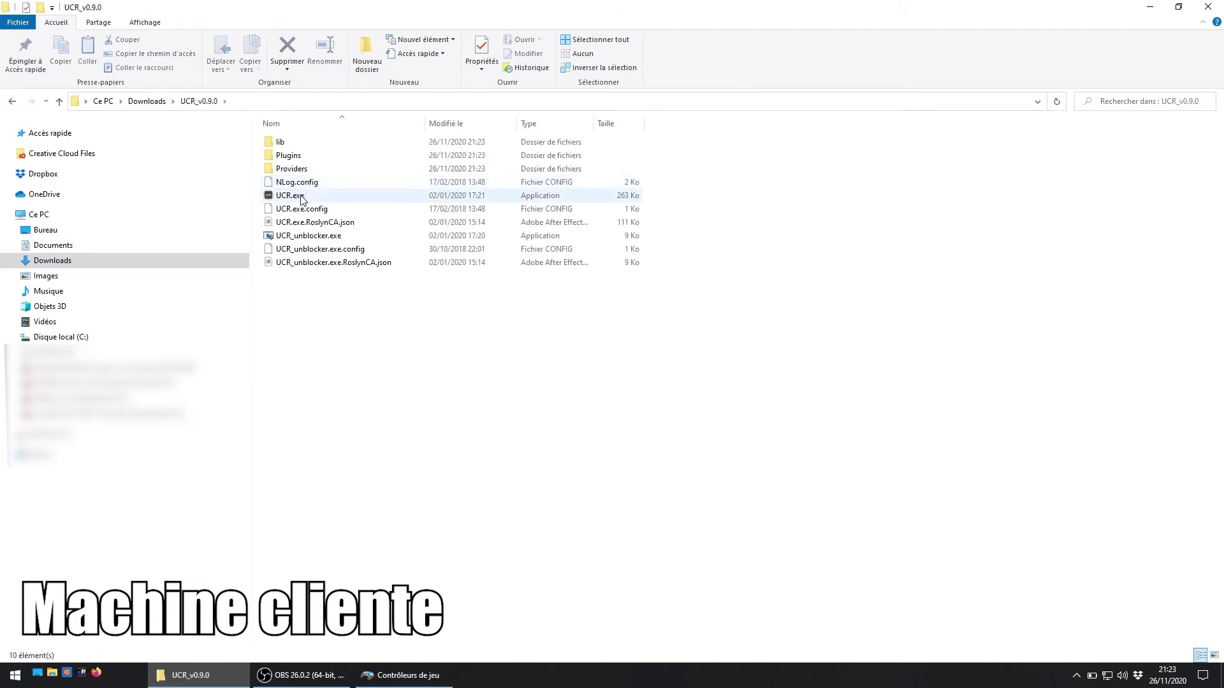
pyautogui.click(303, 197)
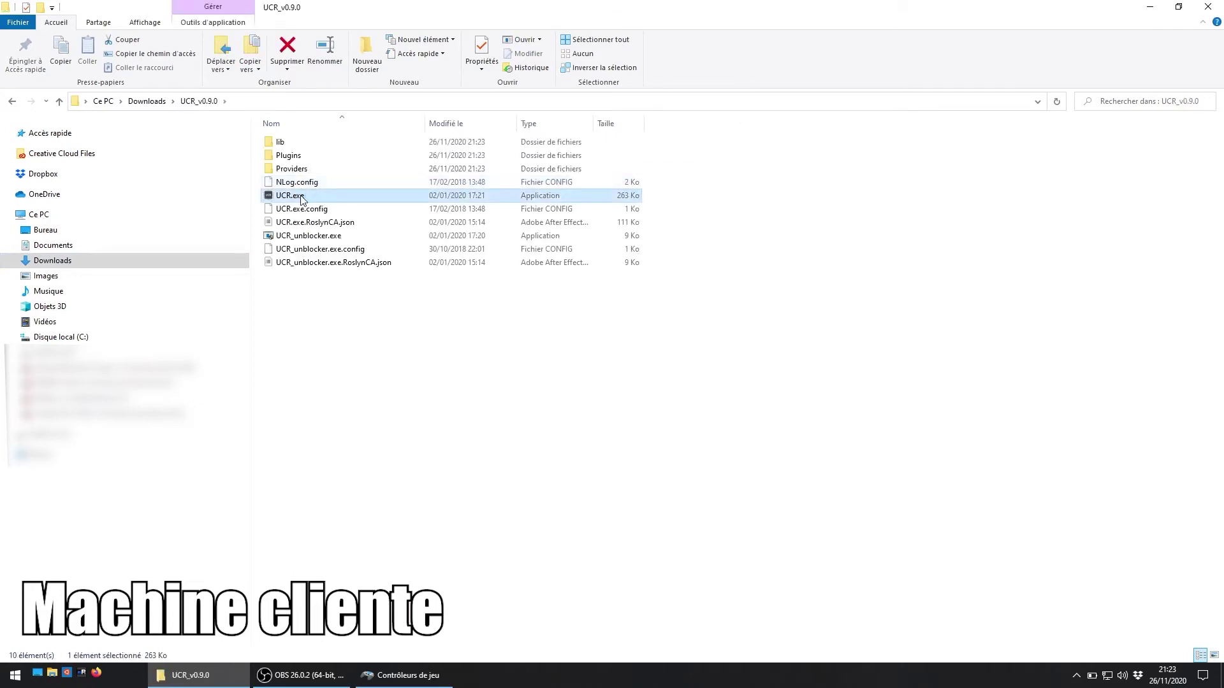
pyautogui.doubleClick(303, 197)
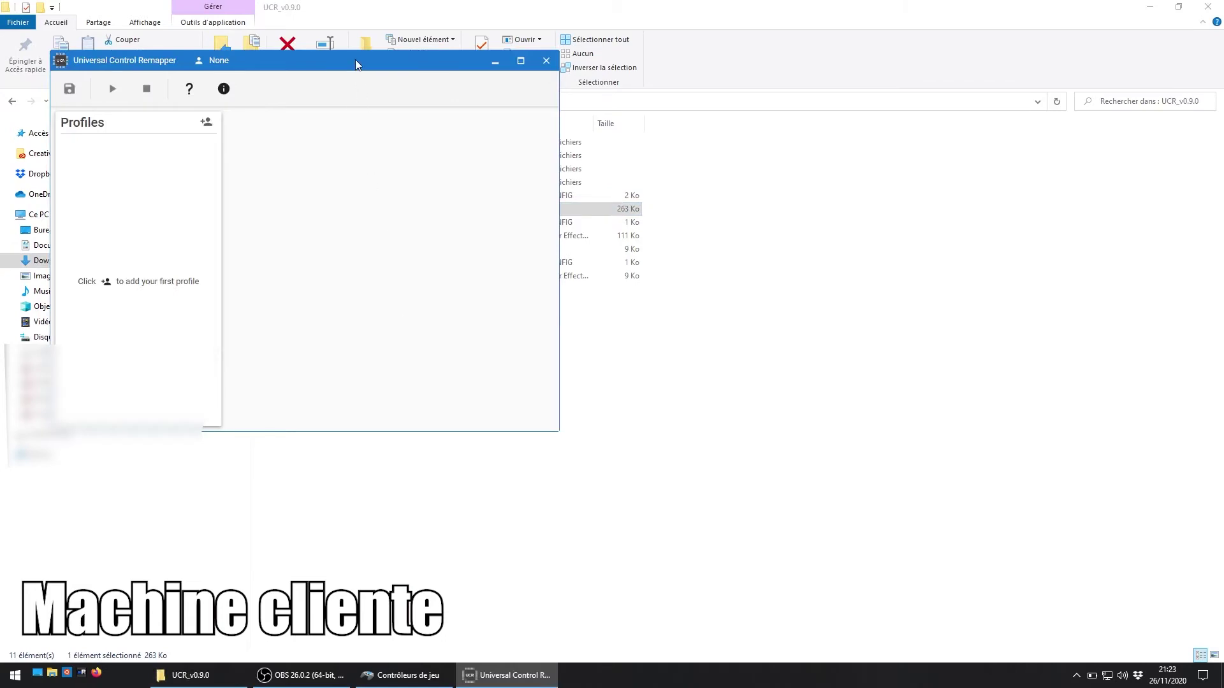
pyautogui.moveTo(355, 59); pyautogui.dragTo(572, 135)
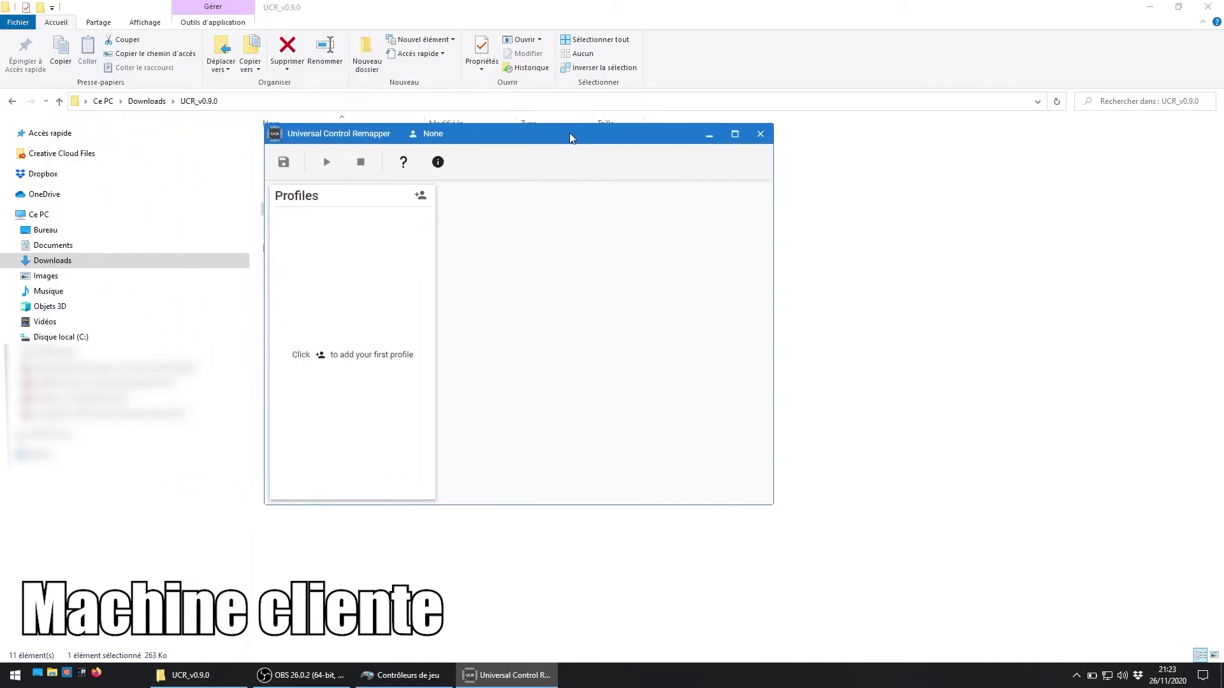
# Step: Create a profile named towerfall with input device K: ACPI\VEN_DLLK&DEV_07F3 and output device ViGEm Xbox 360 Controller 1
pyautogui.click(421, 200)
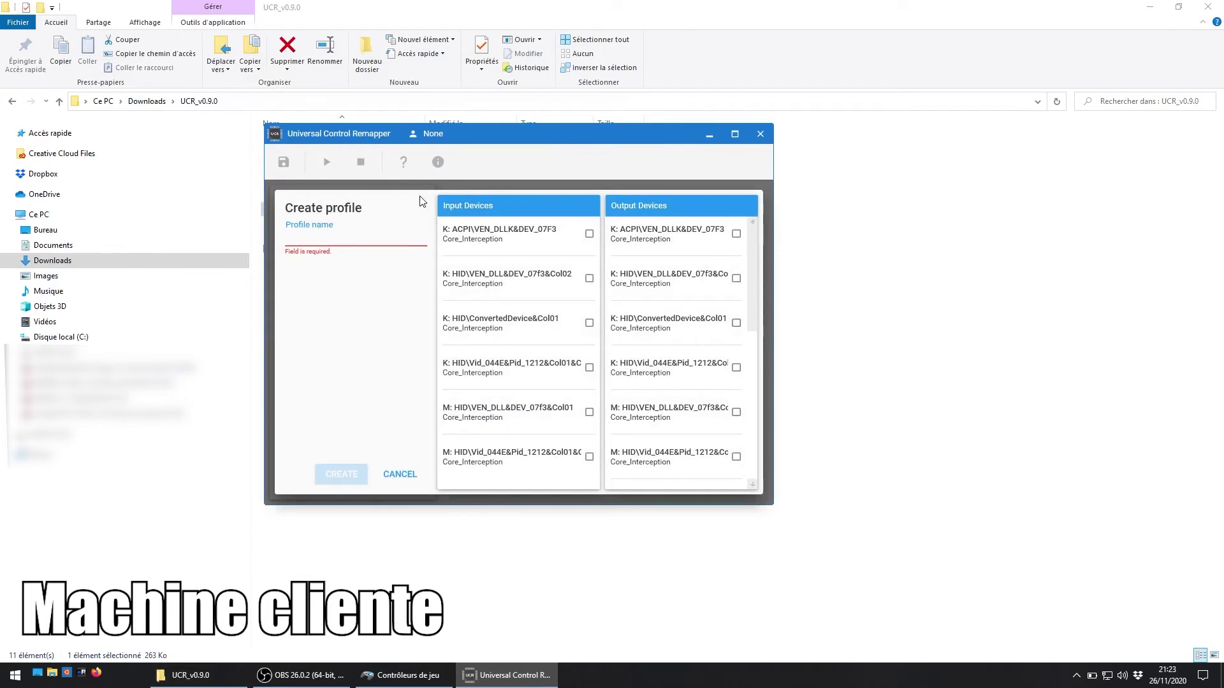
pyautogui.write('tower')
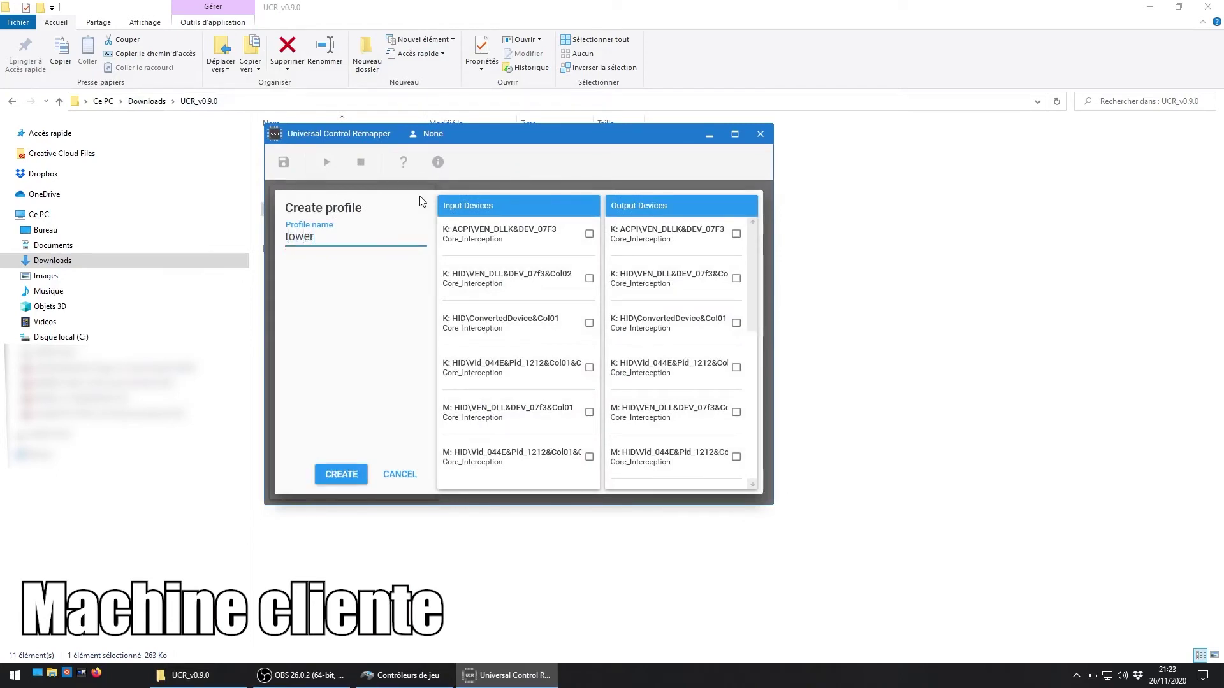
pyautogui.write('fall')
pyautogui.click(590, 236)
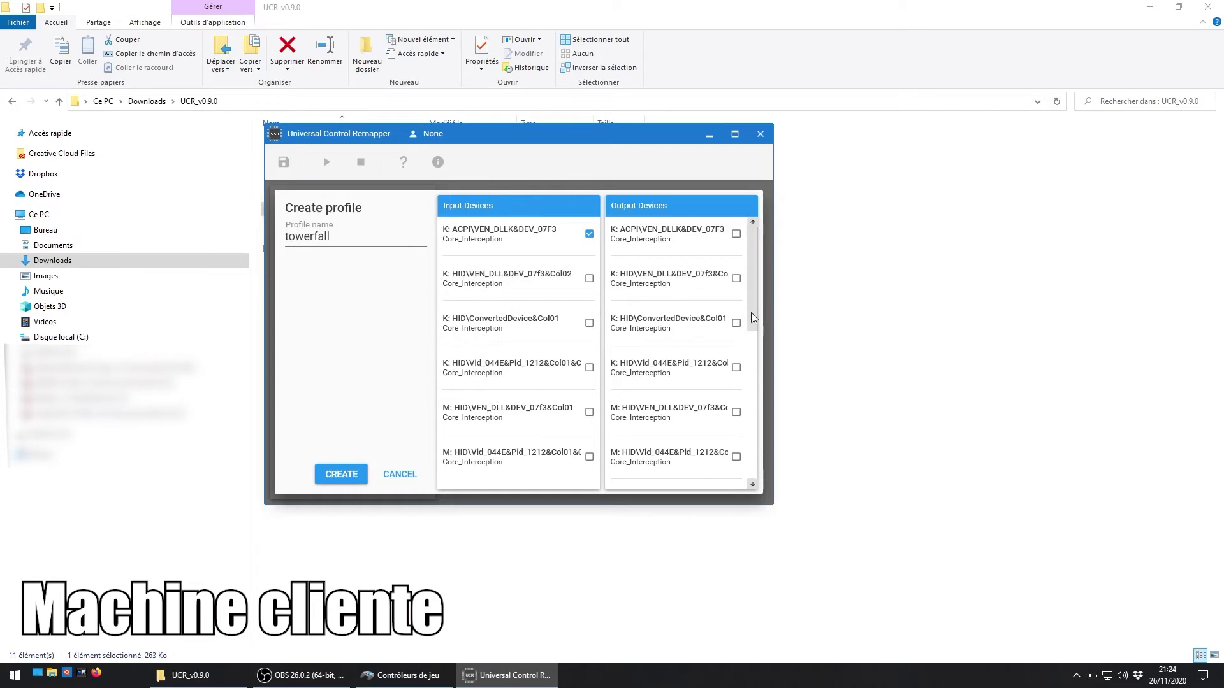
pyautogui.moveTo(751, 313); pyautogui.dragTo(759, 418)
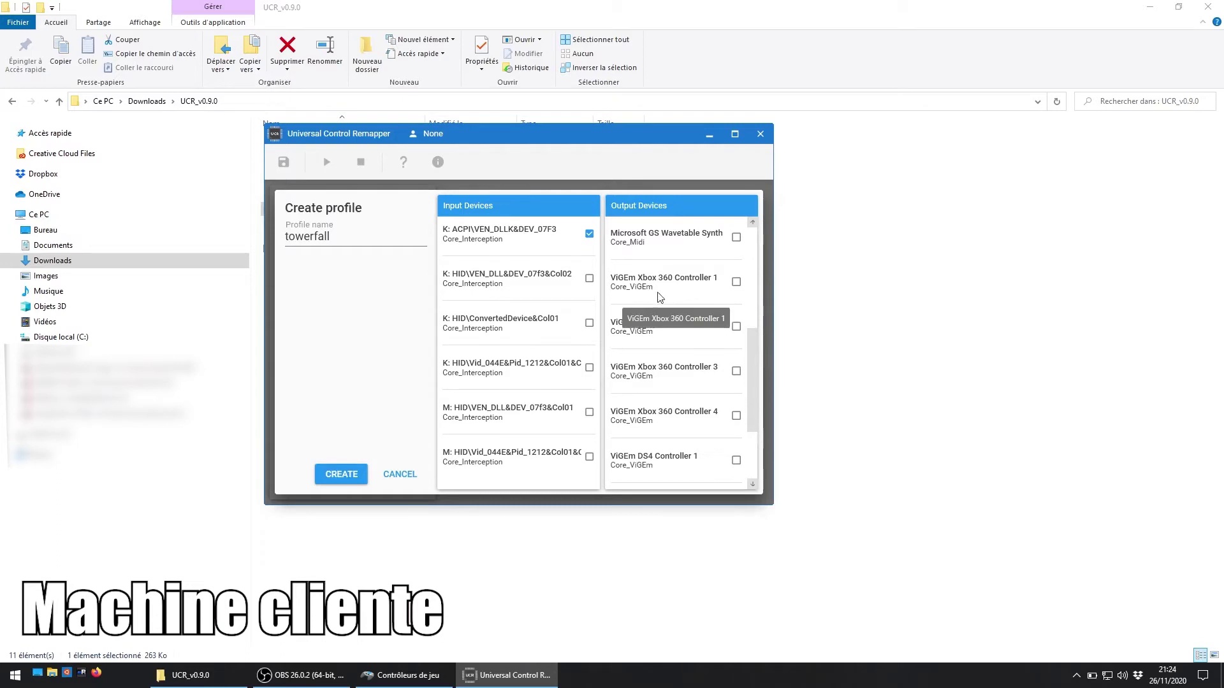
pyautogui.click(737, 282)
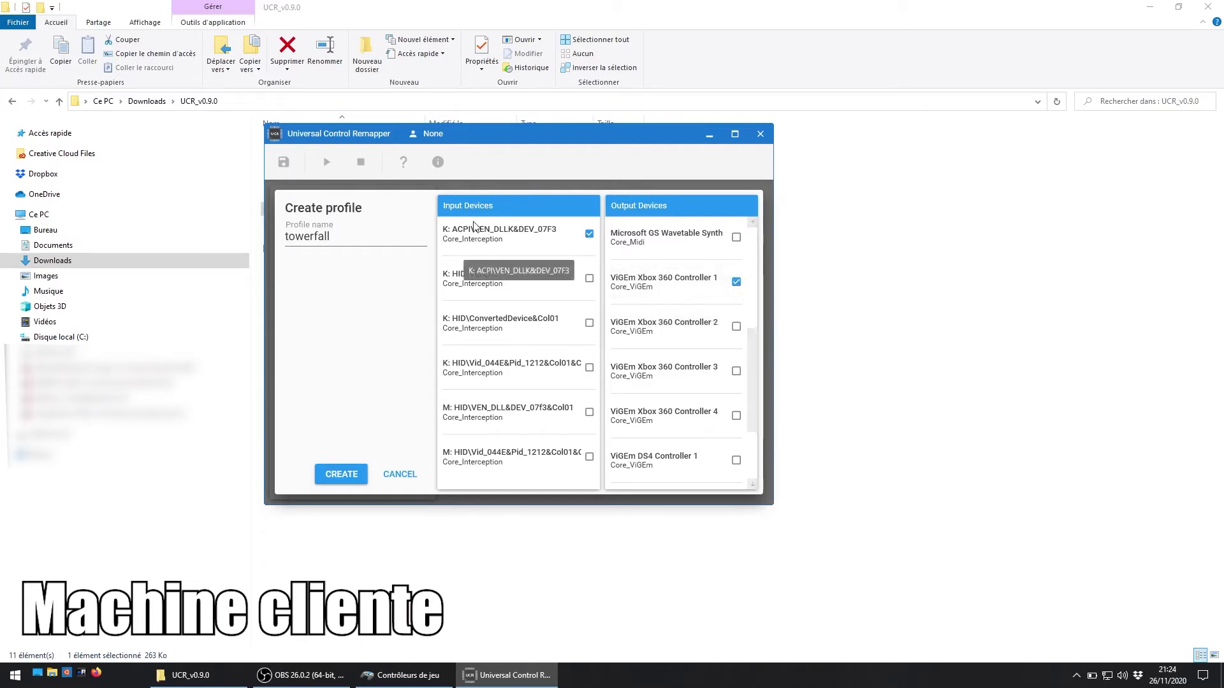
pyautogui.click(342, 485)
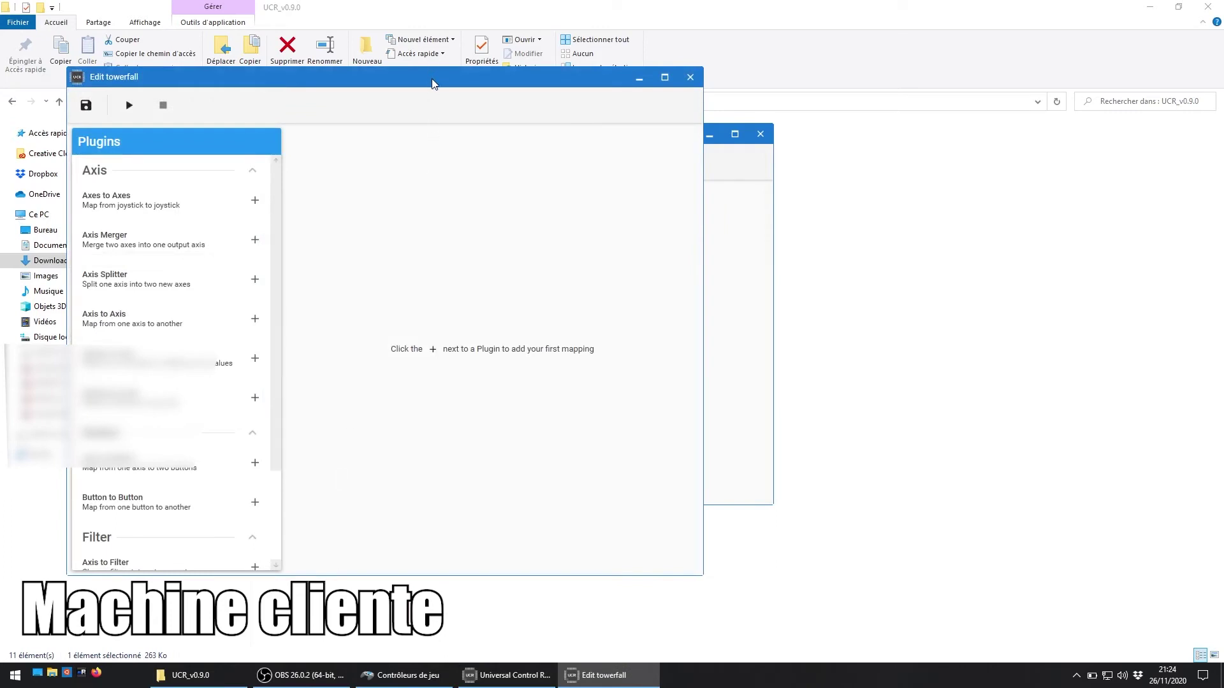
# Step: Add a Button to Button mapping named "a" to the towerfall profile
pyautogui.moveTo(432, 84); pyautogui.dragTo(600, 56)
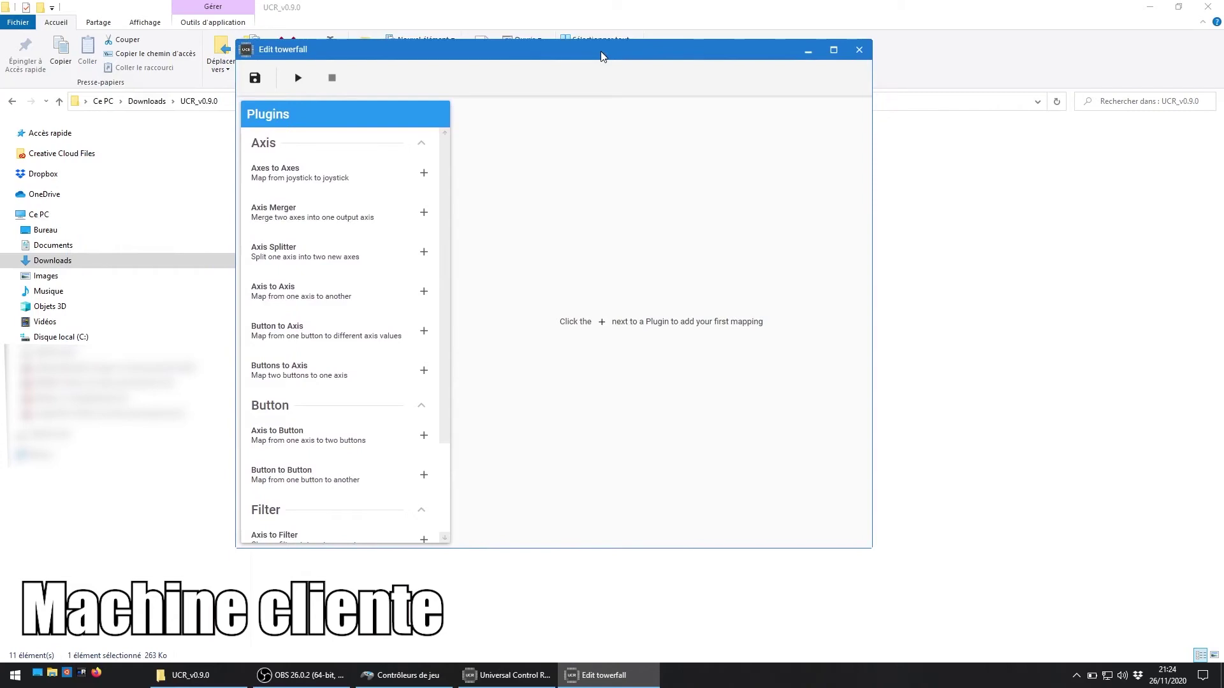
pyautogui.scroll(-3, 439, 269)
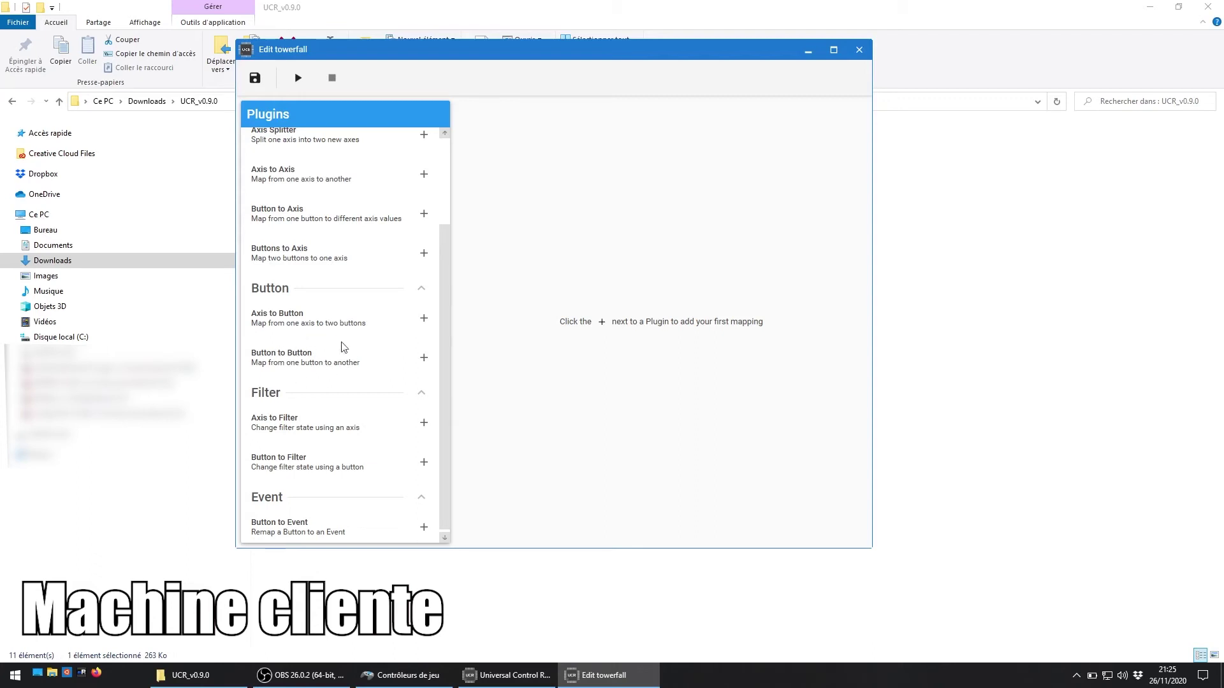
pyautogui.click(424, 358)
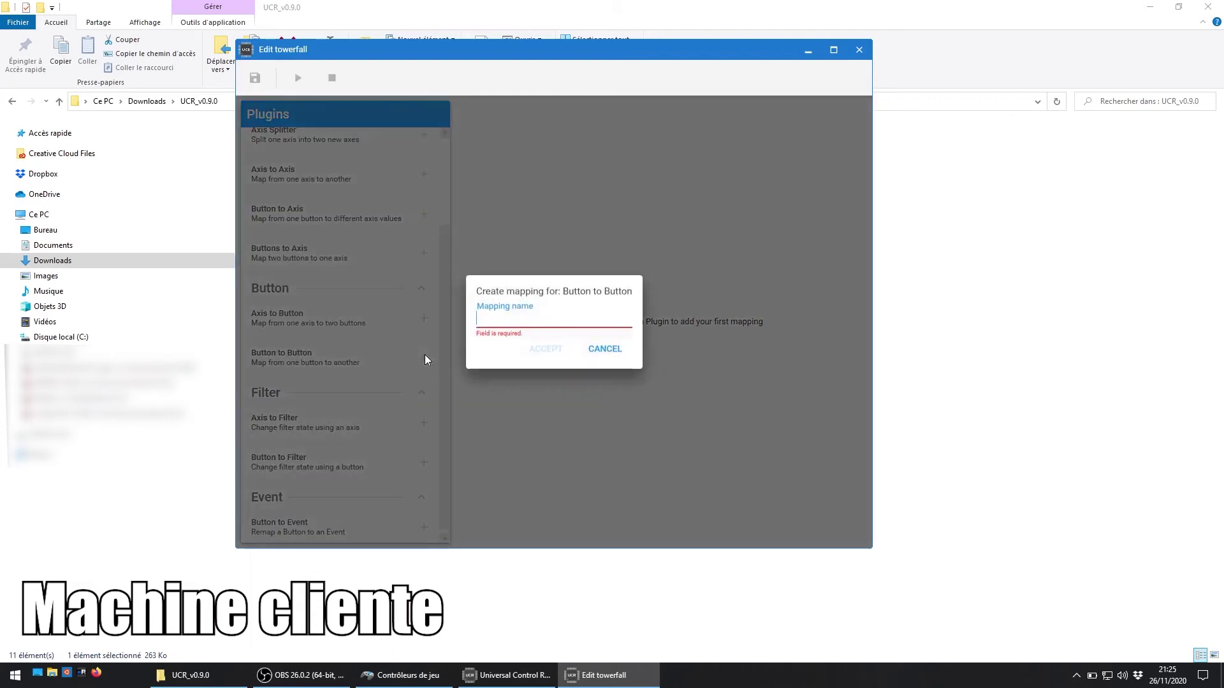
pyautogui.write('a')
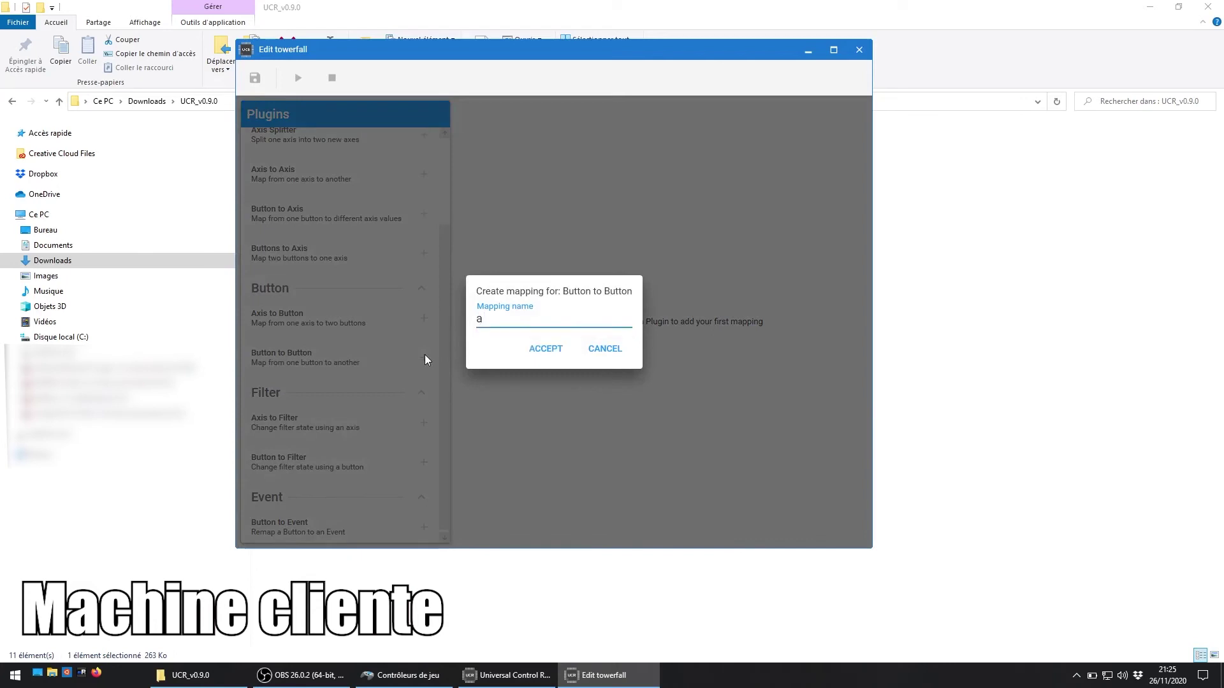
pyautogui.click(543, 346)
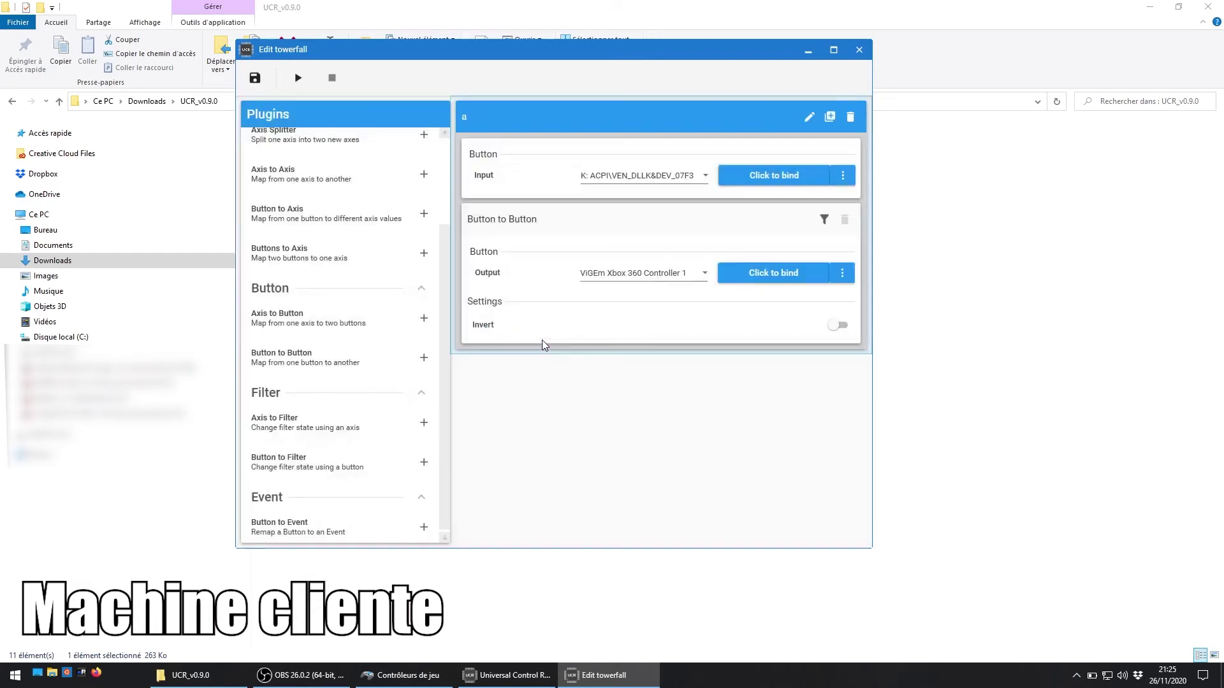
# Step: Bind the "a" mapping's input to keyboard key C and its output to Xbox 360 controller button A
pyautogui.click(757, 183)
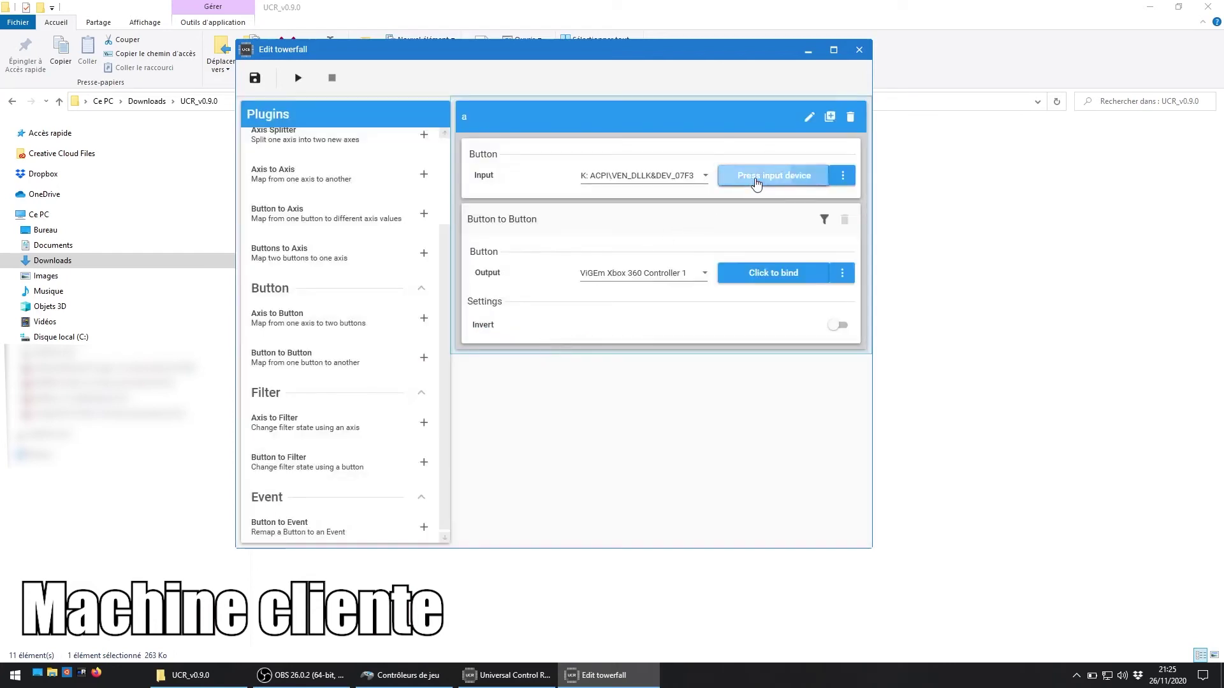
pyautogui.press('c')
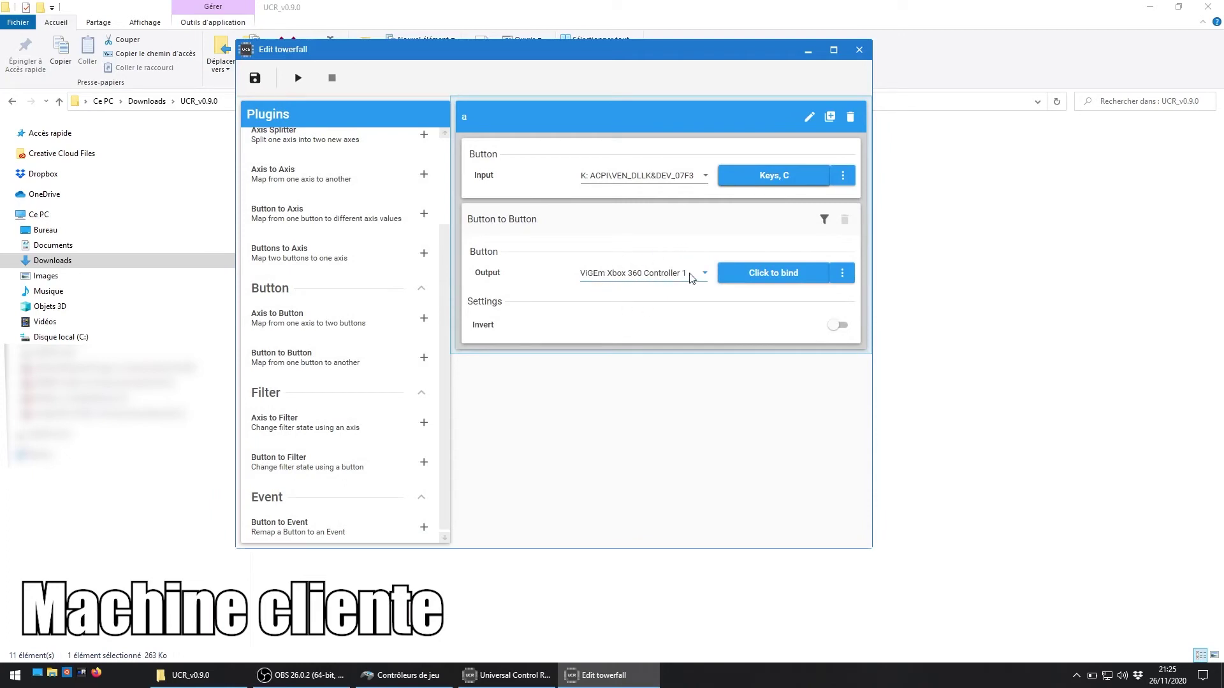
pyautogui.click(768, 278)
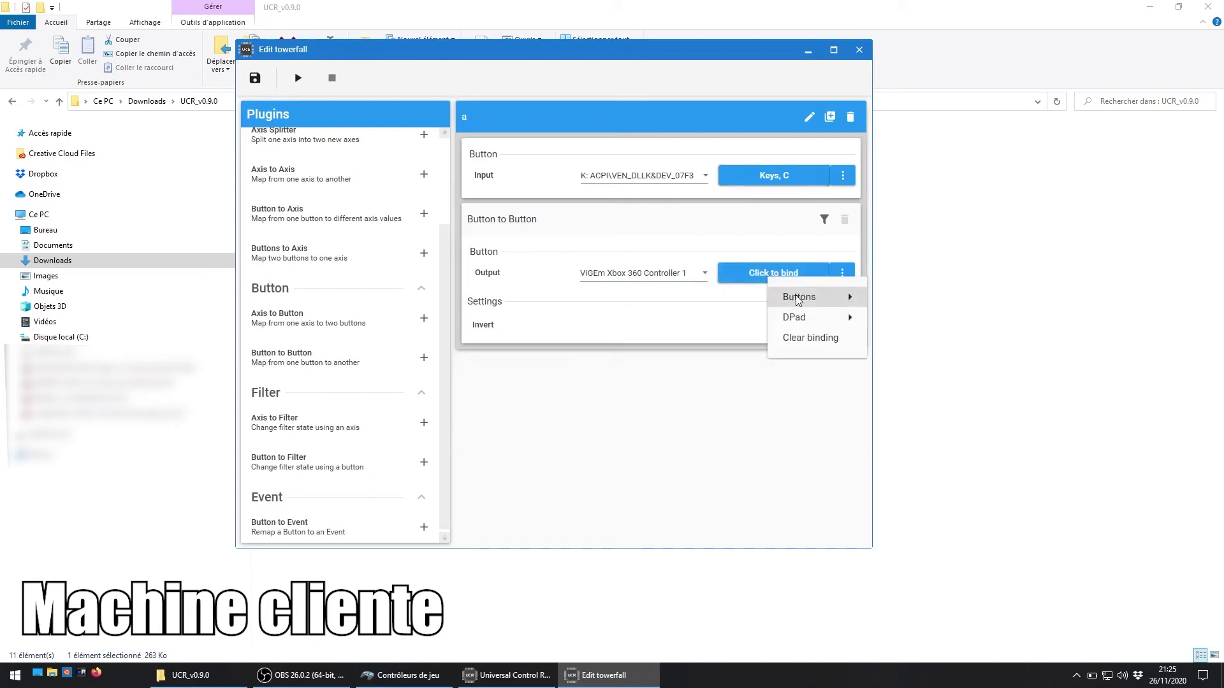
pyautogui.moveTo(799, 299)
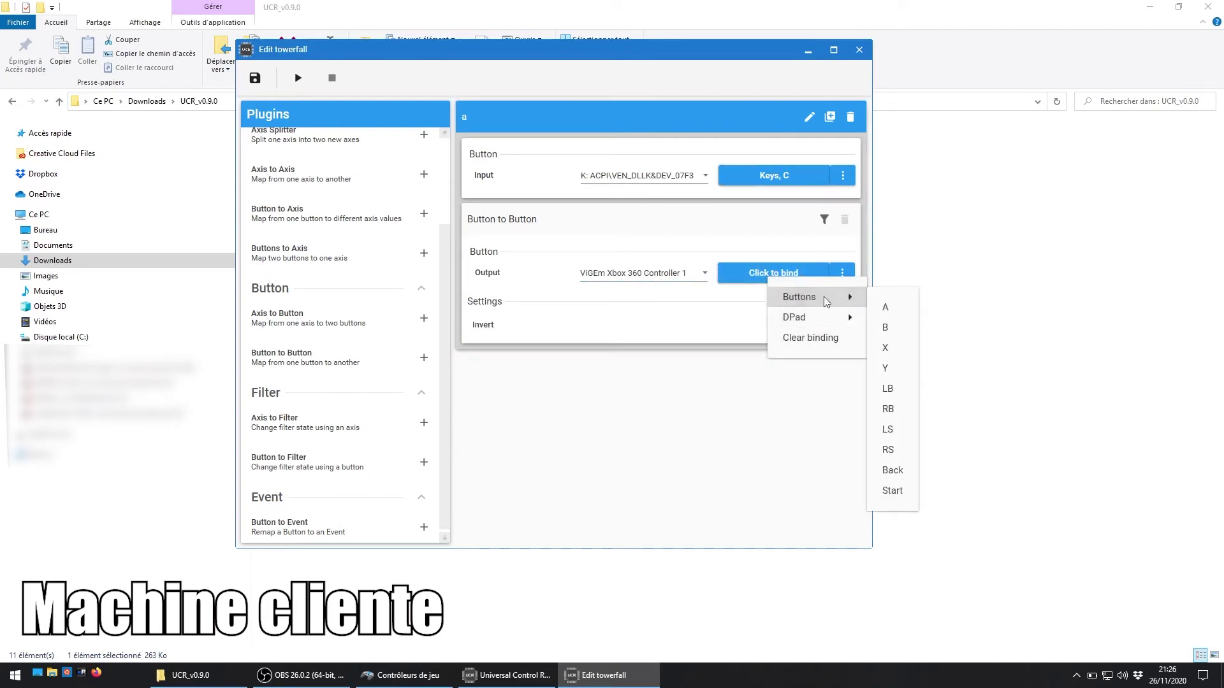
pyautogui.click(891, 309)
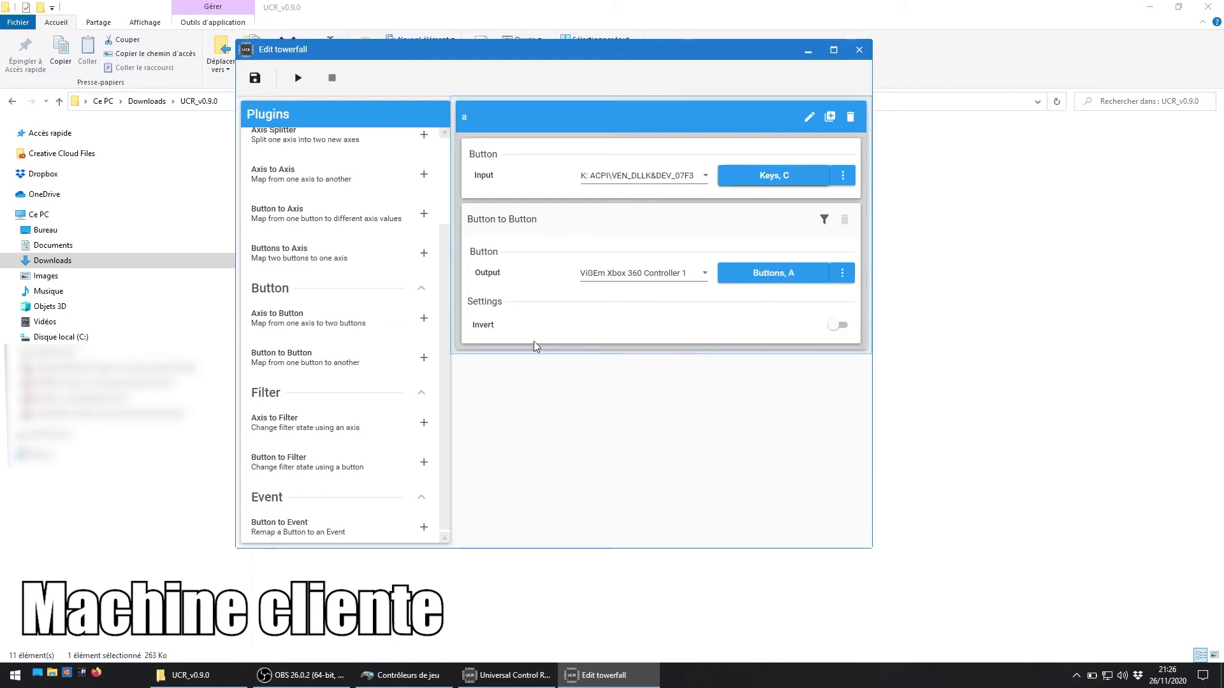
# Step: Add a second Button to Button mapping named "x" to the profile
pyautogui.click(424, 359)
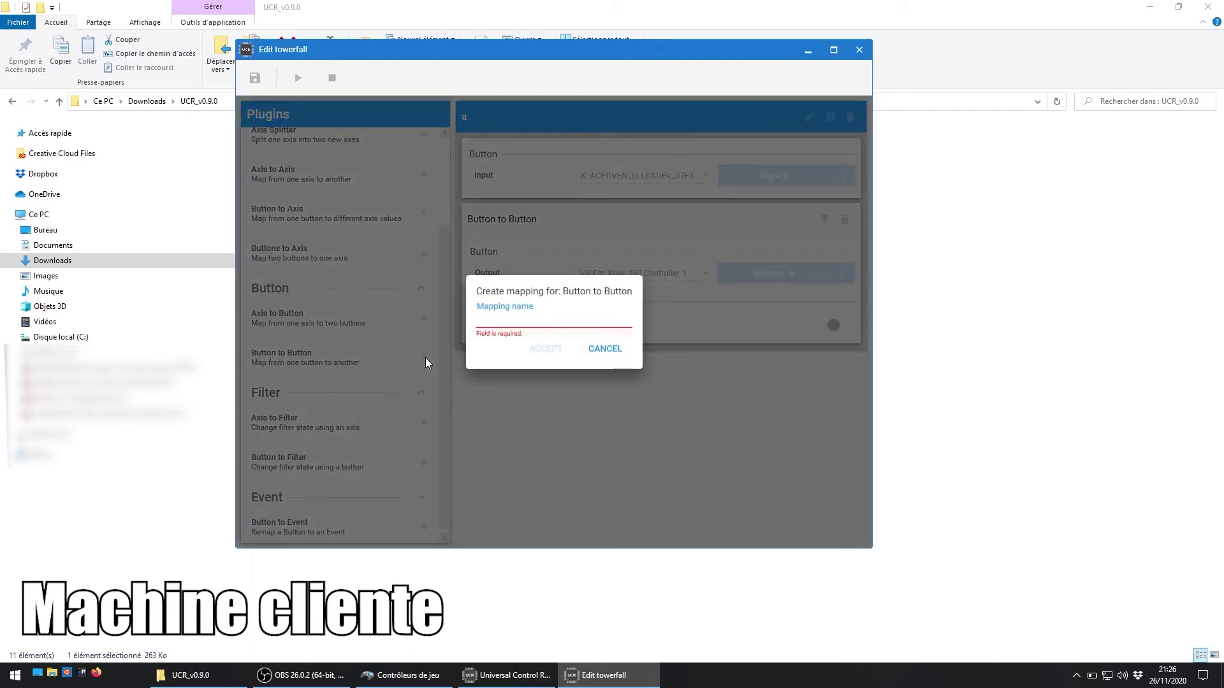
pyautogui.write('C')
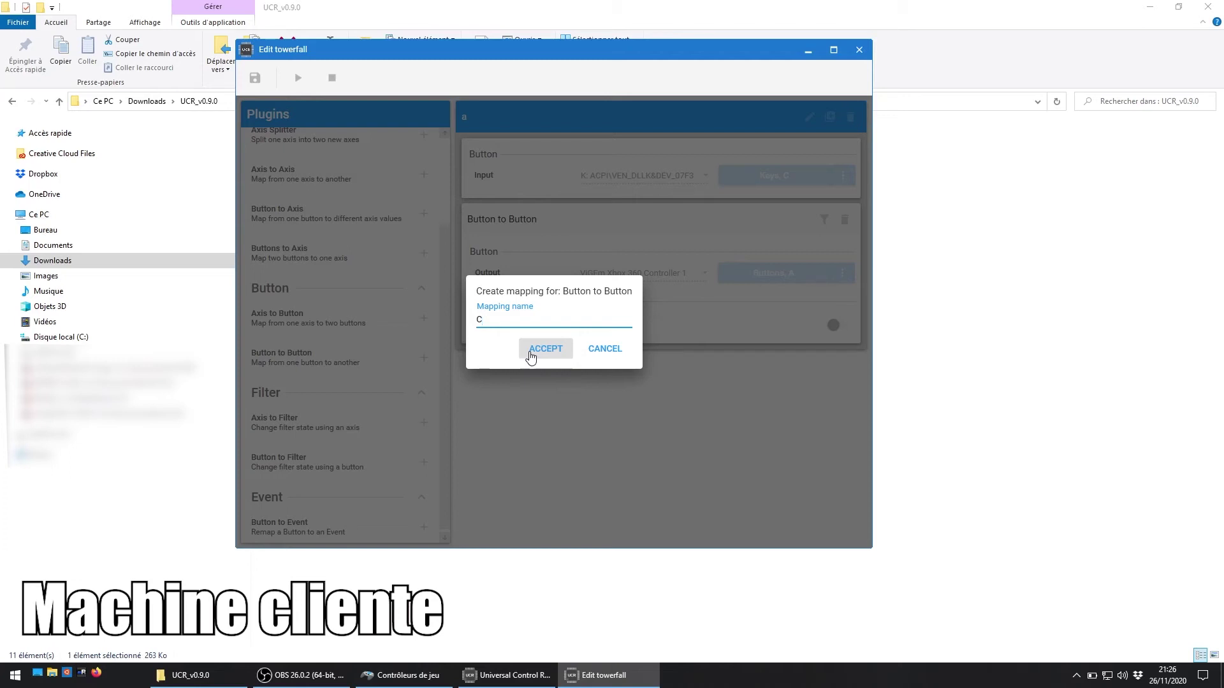
pyautogui.press('BackSpace')
pyautogui.write('X')
pyautogui.click(545, 352)
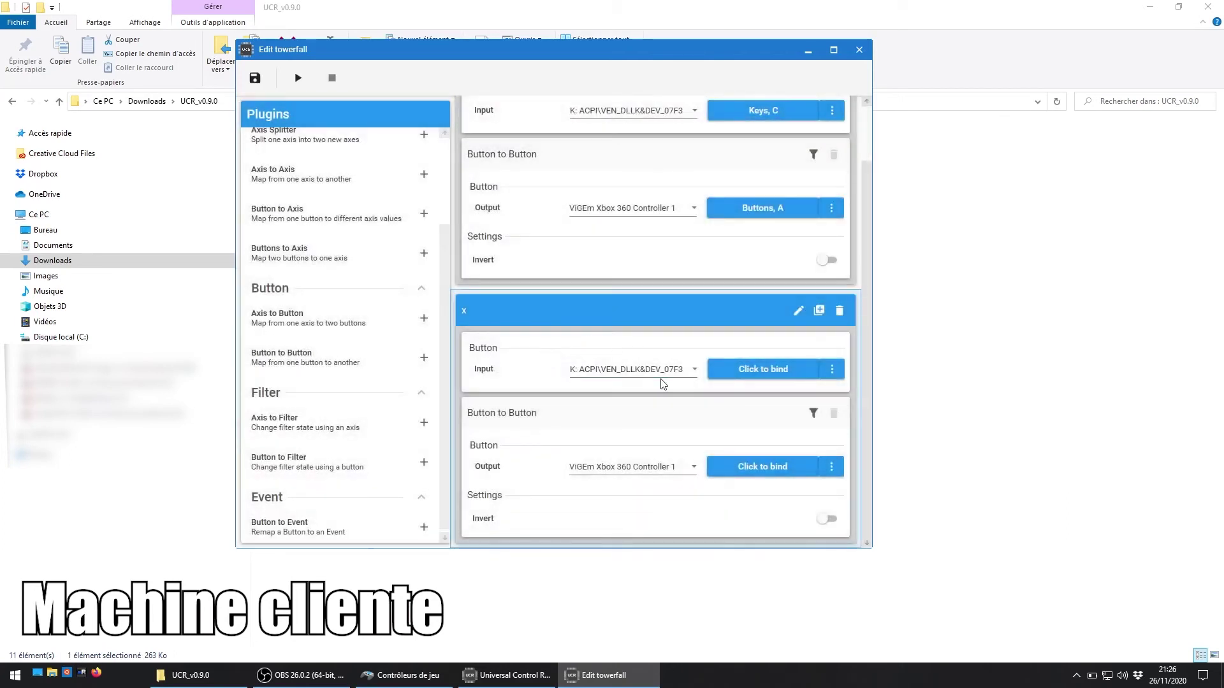
# Step: Bind the "x" mapping's input to keyboard key X and its output to Xbox 360 controller button X
pyautogui.click(743, 369)
pyautogui.press('x')
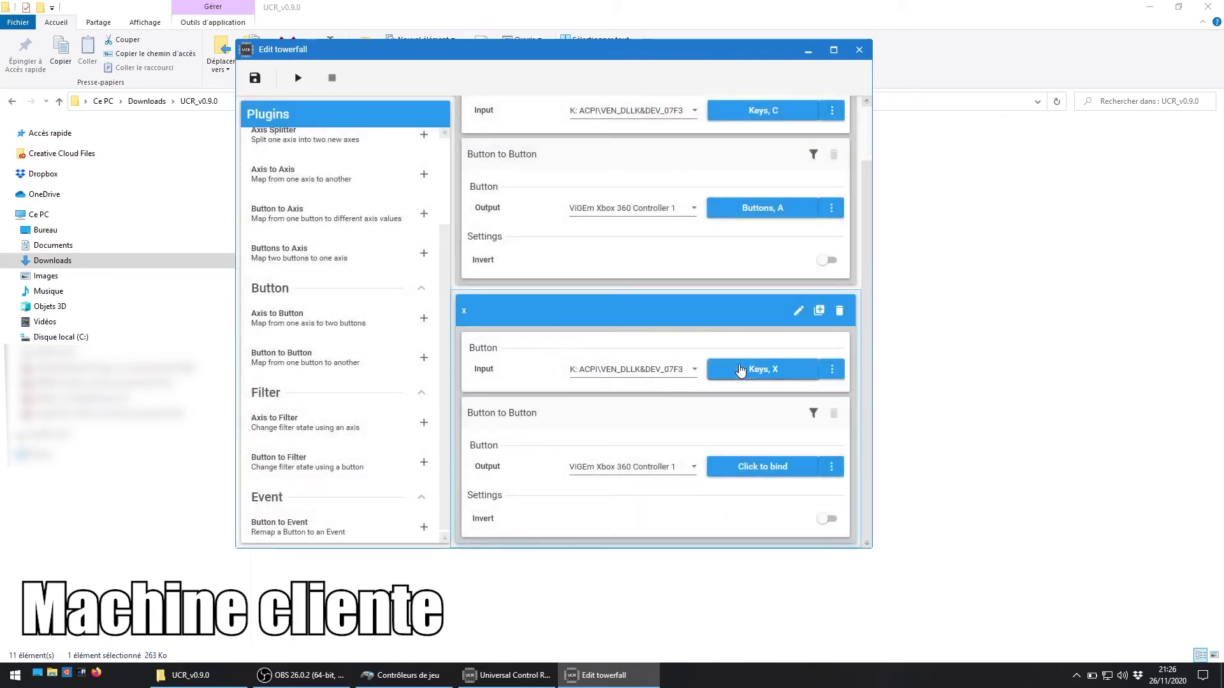
pyautogui.click(767, 469)
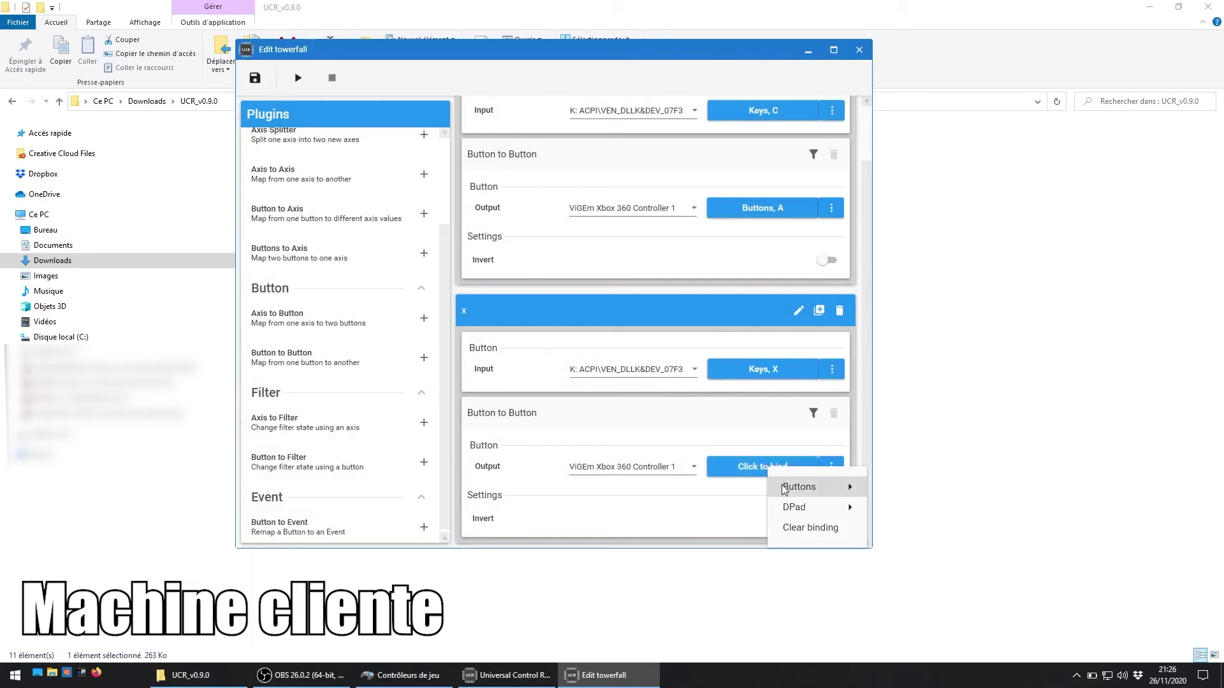
pyautogui.moveTo(785, 487)
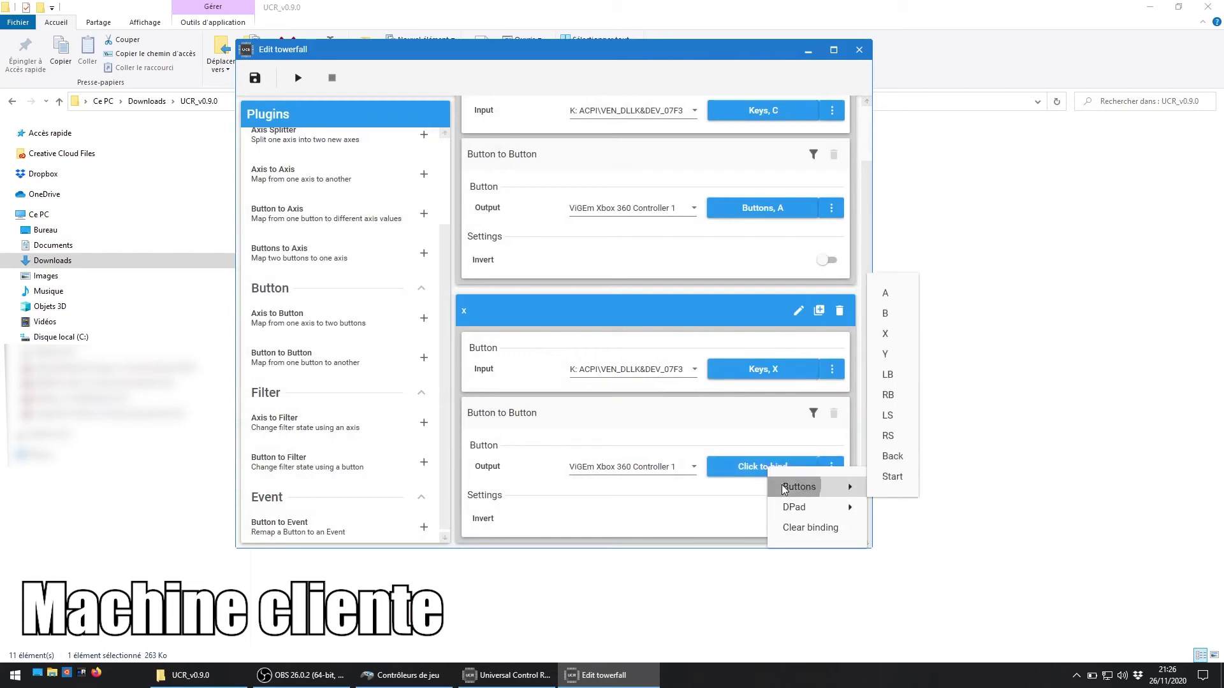
pyautogui.click(892, 335)
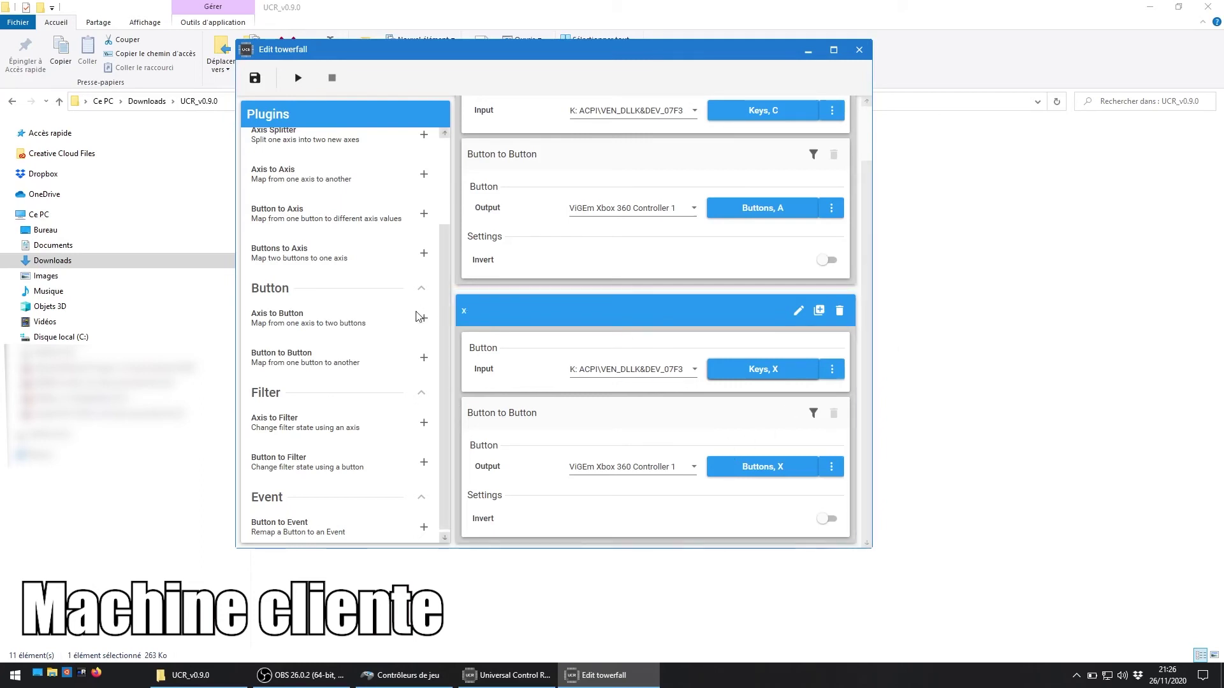
# Step: Add a Button to Button mapping named "rt", binding the Shift (MAJ) key to Xbox 360 controller button RB
pyautogui.click(424, 358)
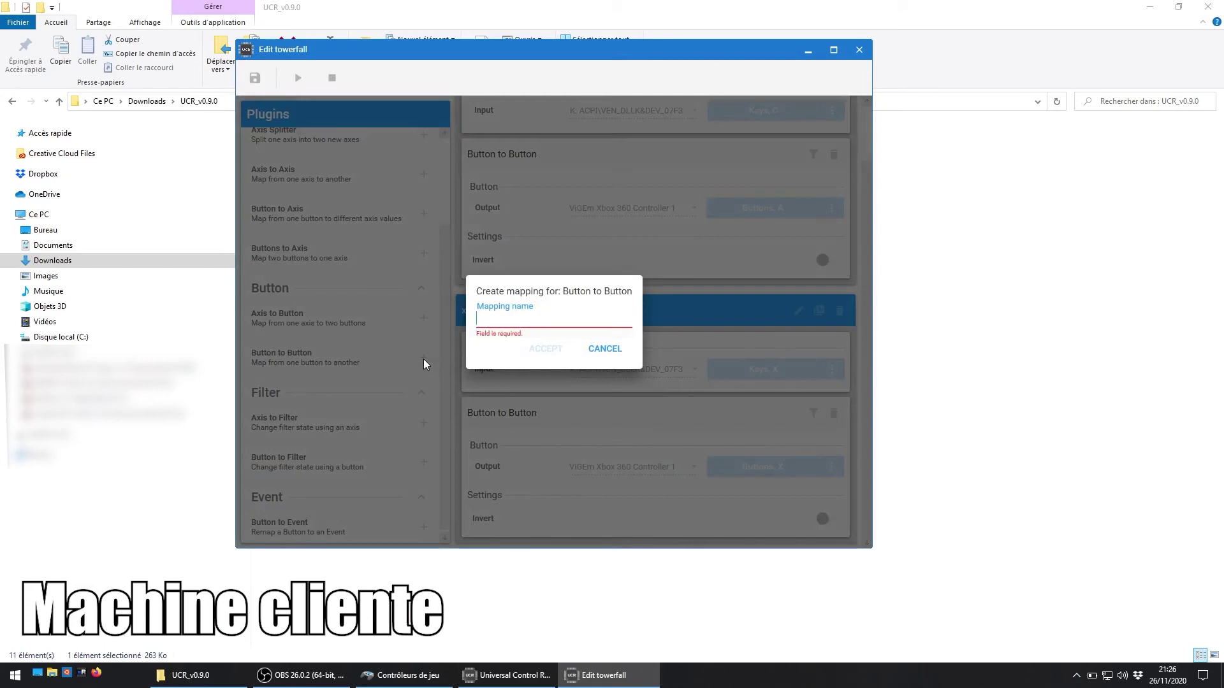
pyautogui.write('rt')
pyautogui.click(547, 349)
pyautogui.click(754, 370)
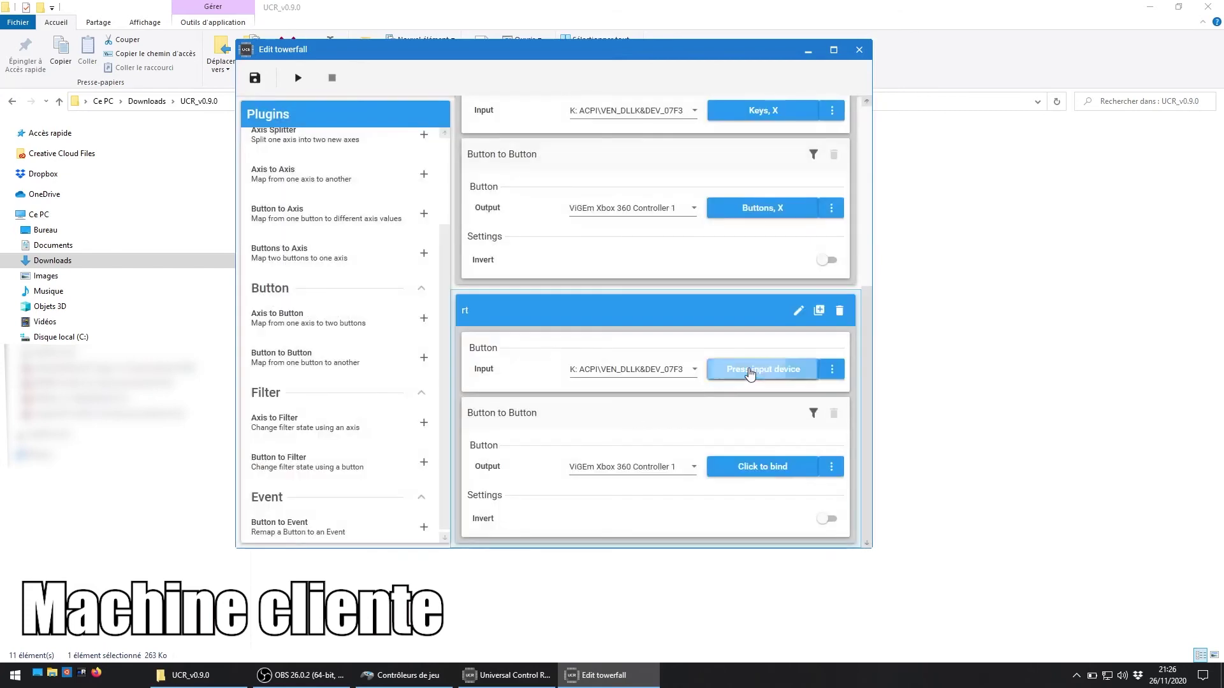
pyautogui.press('shift')
pyautogui.click(746, 467)
pyautogui.moveTo(778, 486)
pyautogui.click(867, 390)
# Step: Add a Button to Button mapping named "start", binding the Enter (ENTREE) key to the controller's Start button
pyautogui.click(423, 358)
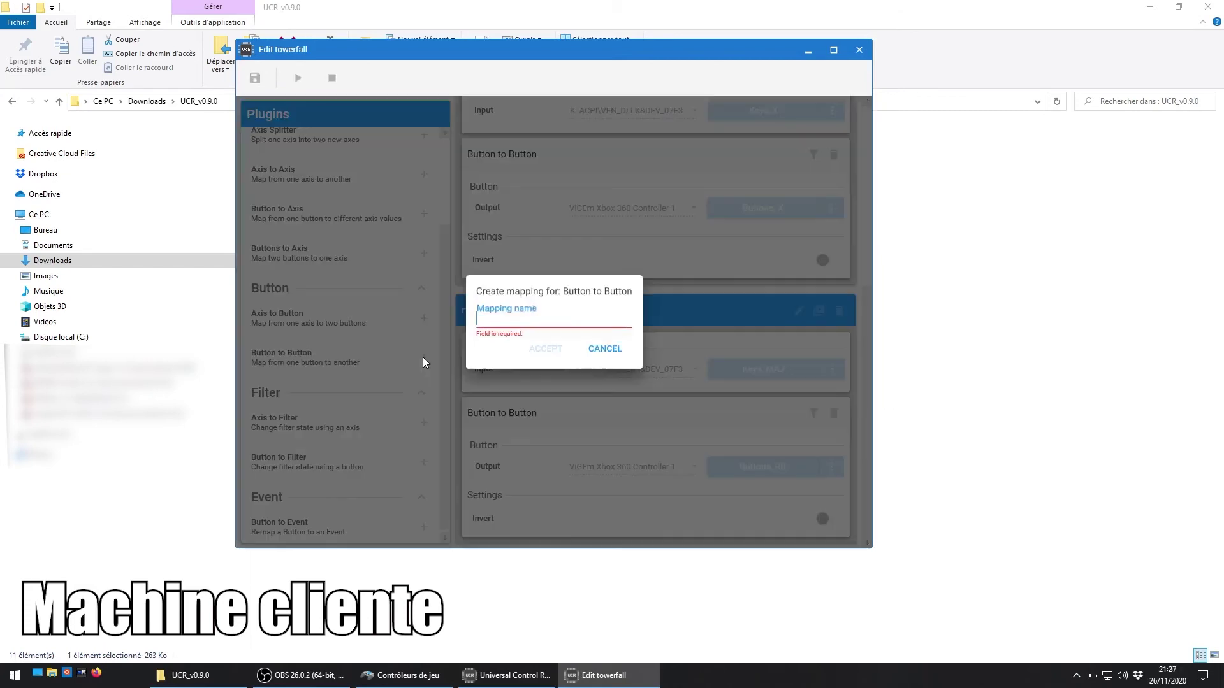
pyautogui.click(545, 315)
pyautogui.write('start')
pyautogui.click(546, 349)
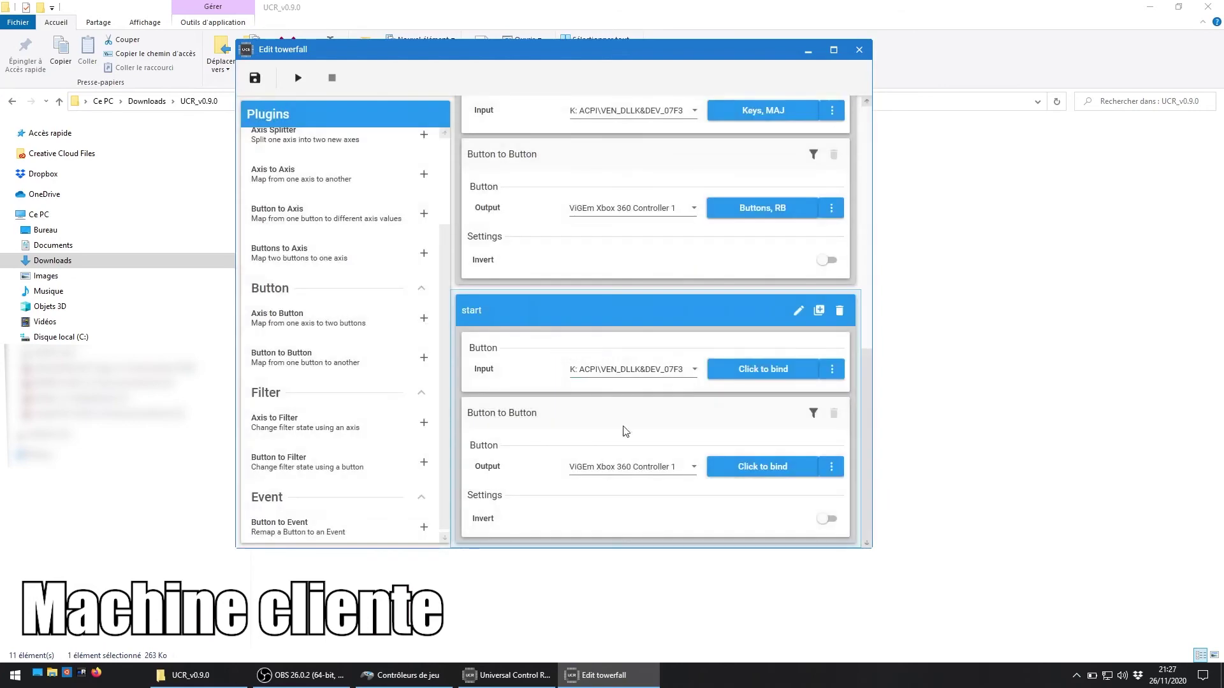
pyautogui.click(751, 375)
pyautogui.press('Return')
pyautogui.click(781, 465)
pyautogui.moveTo(819, 489)
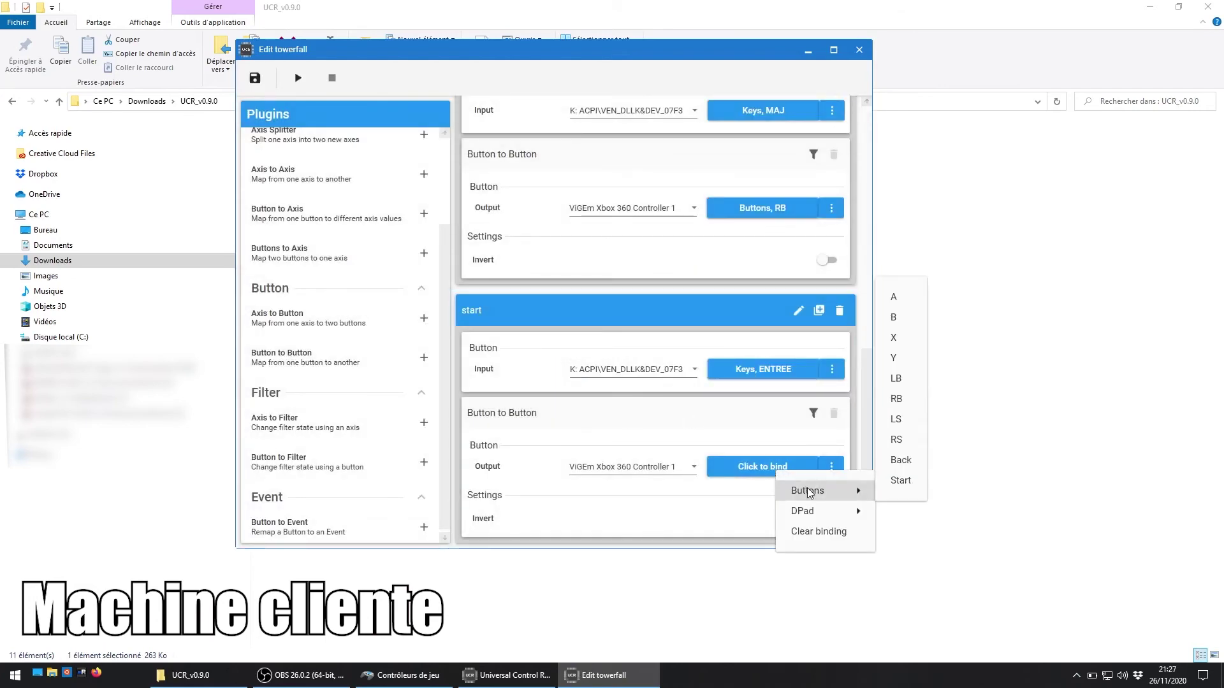
pyautogui.click(889, 486)
# Step: Maximize the profile editor and add a Button to Button mapping named "up" from the Up arrow (HAUT) key to DPad Up
pyautogui.click(834, 50)
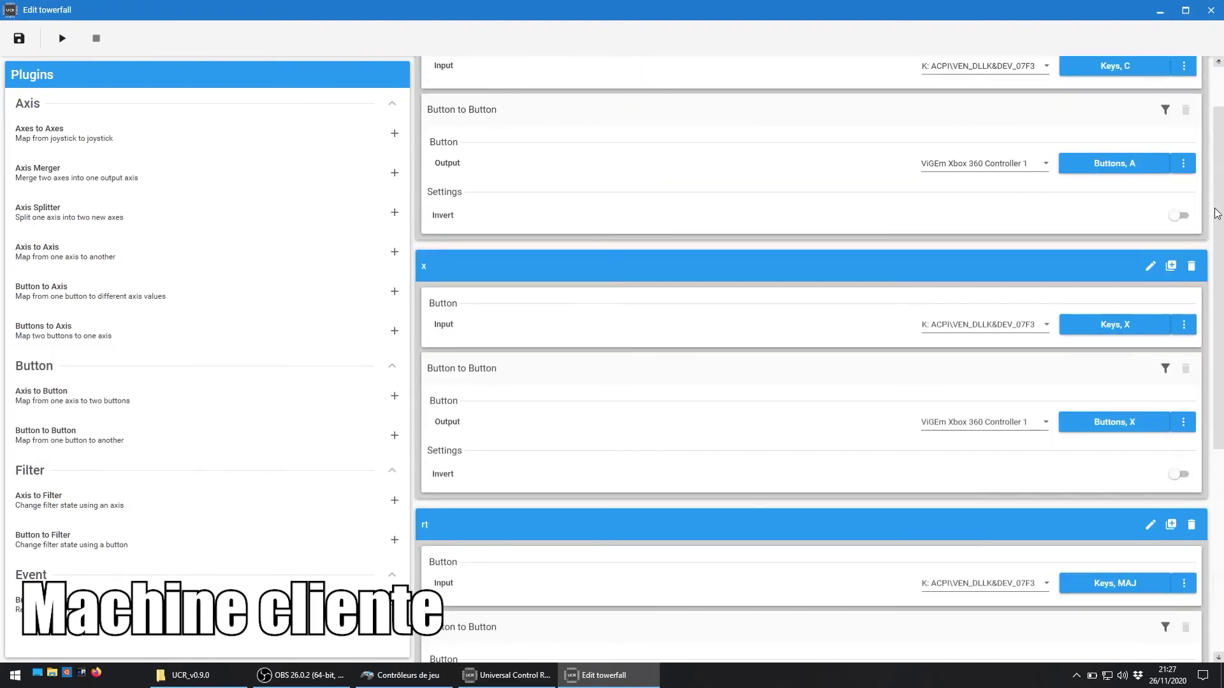
pyautogui.moveTo(1219, 406); pyautogui.dragTo(1219, 410)
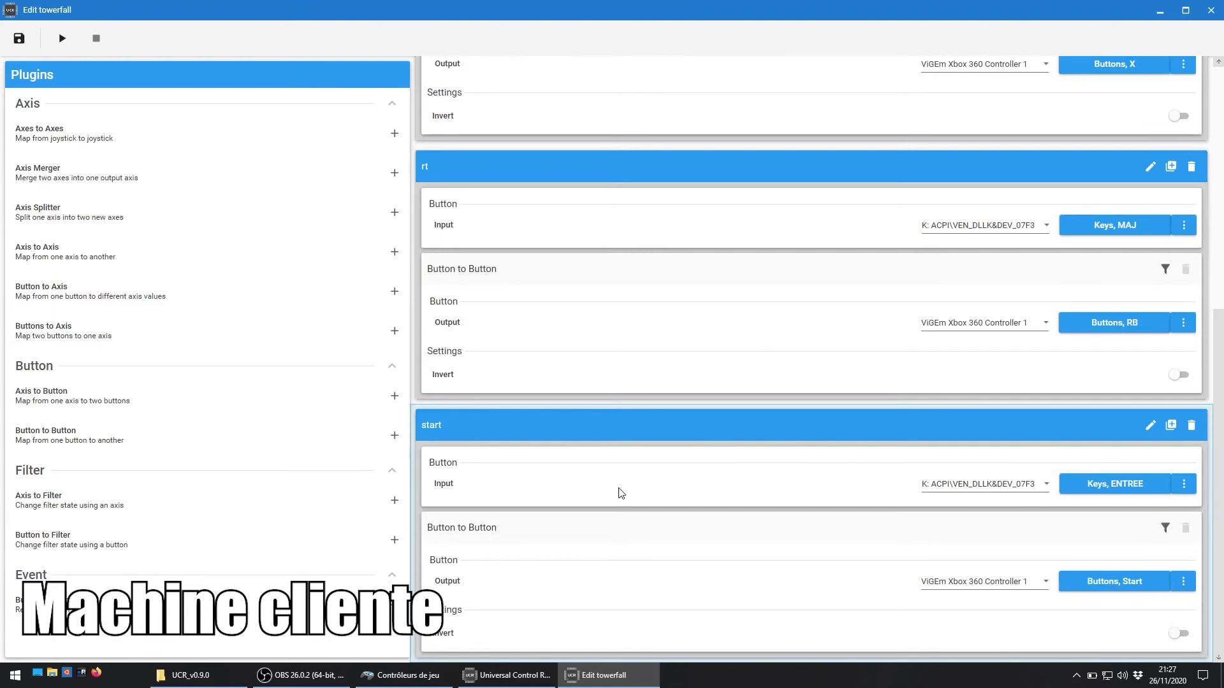
pyautogui.click(394, 436)
pyautogui.write('up')
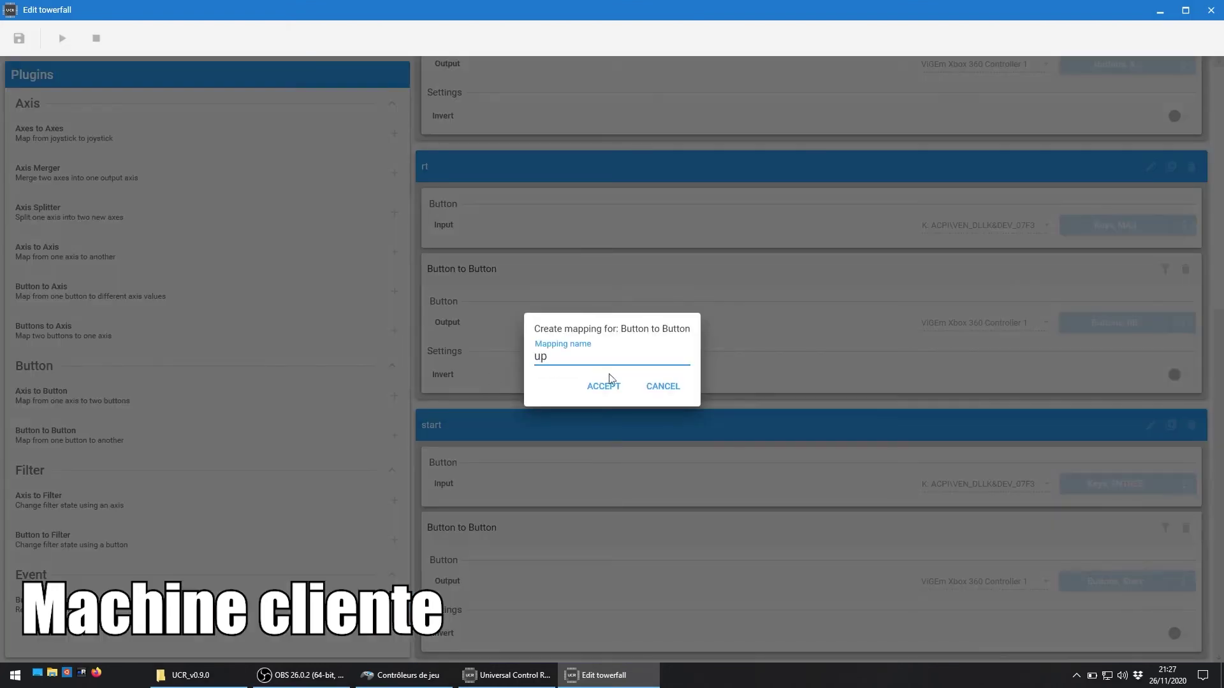
pyautogui.click(603, 383)
pyautogui.click(1106, 486)
pyautogui.press('Up')
pyautogui.click(1114, 581)
pyautogui.click(1154, 536)
# Step: Add a Button to Button mapping named "down", binding the Down arrow (BAS) key to DPad Down
pyautogui.click(395, 436)
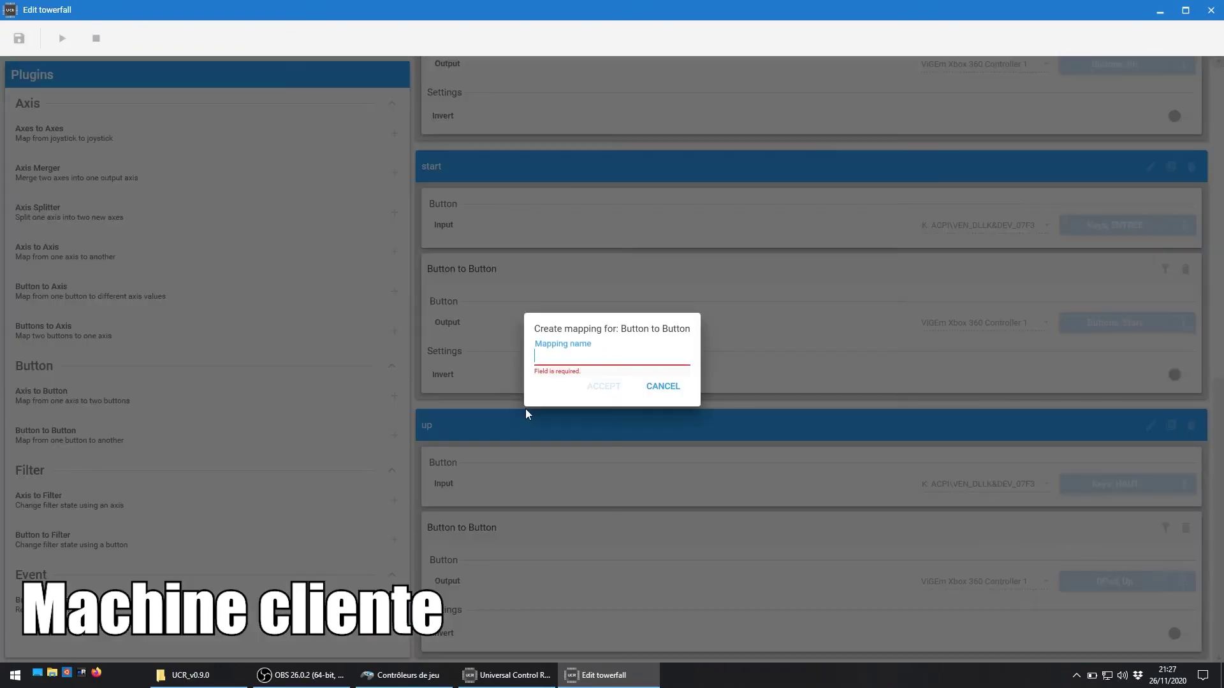
pyautogui.write('down')
pyautogui.click(1115, 484)
pyautogui.press('Down')
pyautogui.click(1114, 581)
pyautogui.click(1147, 574)
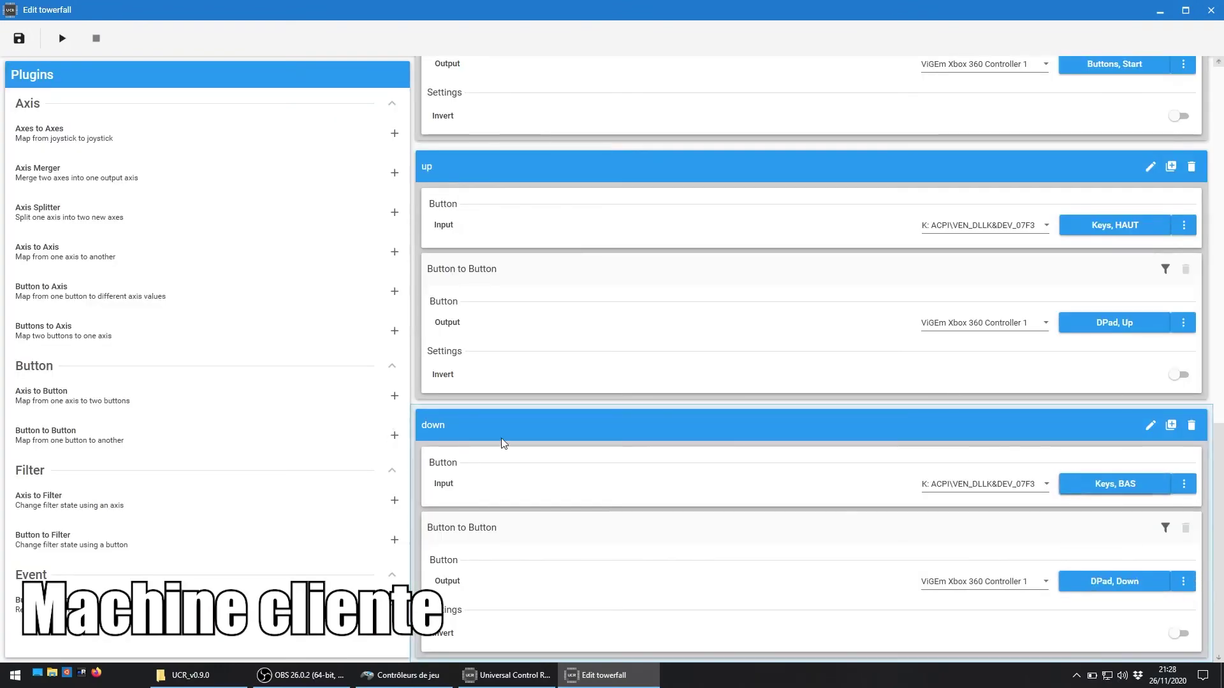
# Step: Add a Button to Button mapping named "left", binding the Left arrow (GAUCHE) key to DPad Left
pyautogui.click(394, 435)
pyautogui.write('left')
pyautogui.press('Return')
pyautogui.click(1115, 582)
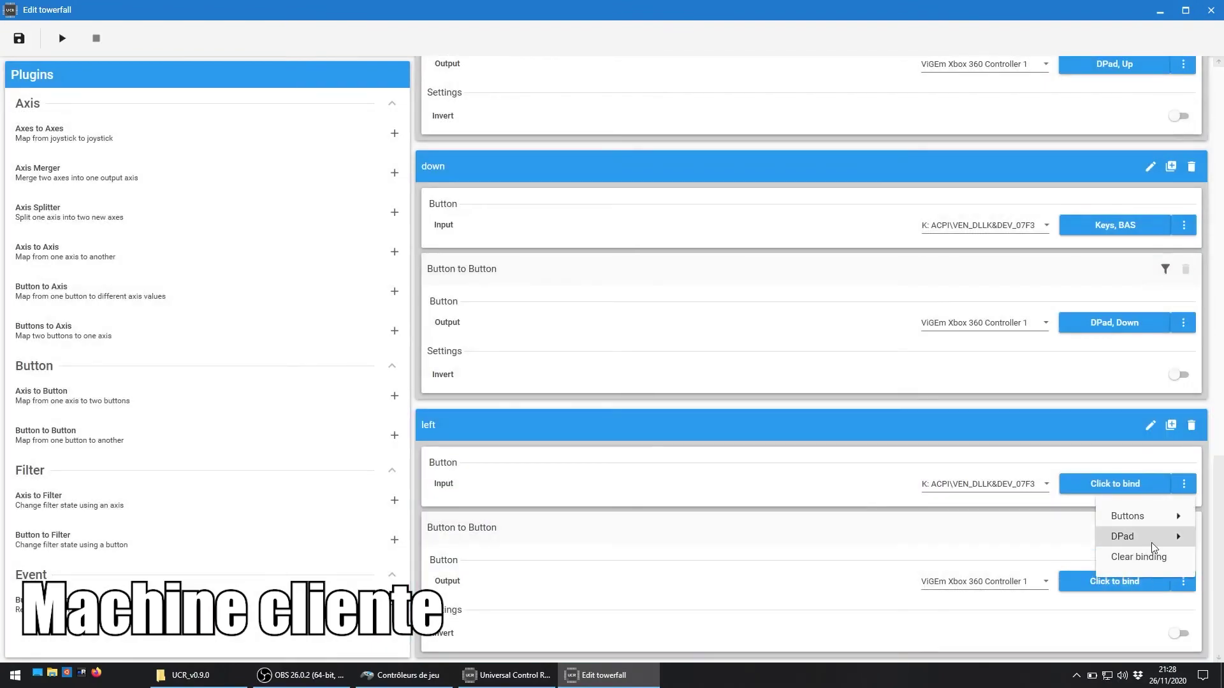
pyautogui.click(1067, 593)
pyautogui.click(1137, 488)
pyautogui.press('Left')
# Step: Add a Button to Button mapping named "right" from the Right arrow (DROITE) key to DPad Right, and save the profile
pyautogui.click(394, 435)
pyautogui.write('right')
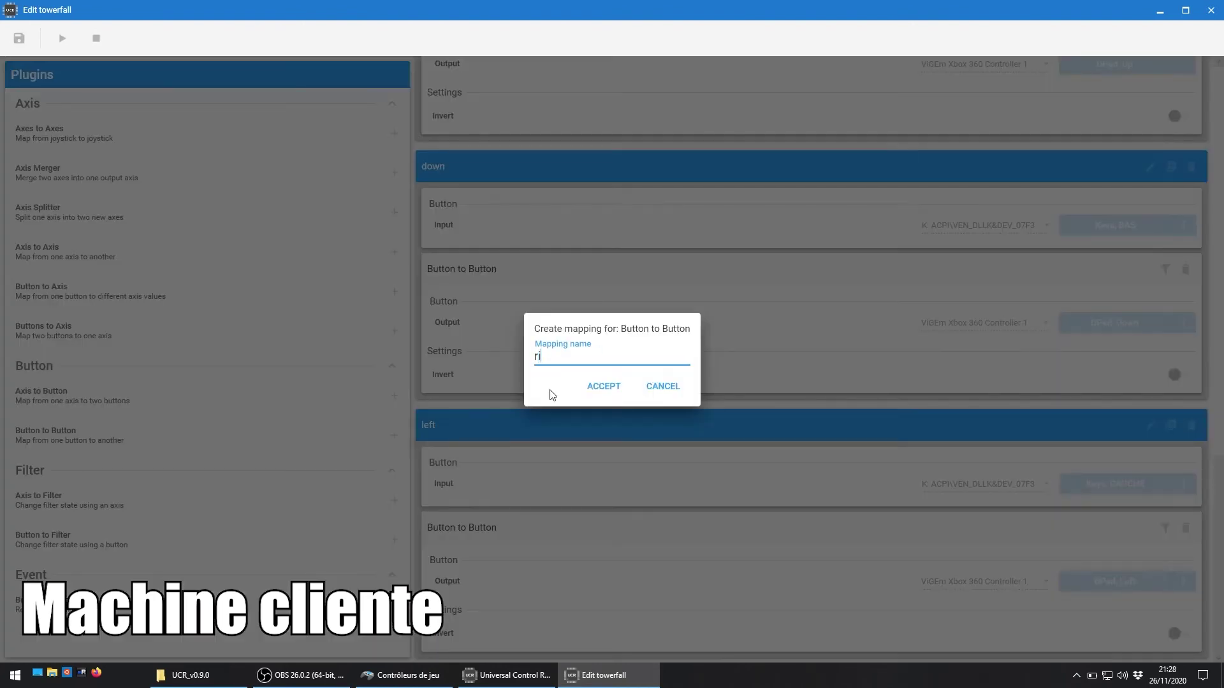
pyautogui.press('Return')
pyautogui.click(1115, 484)
pyautogui.press('Right')
pyautogui.click(1114, 582)
pyautogui.moveTo(1150, 545)
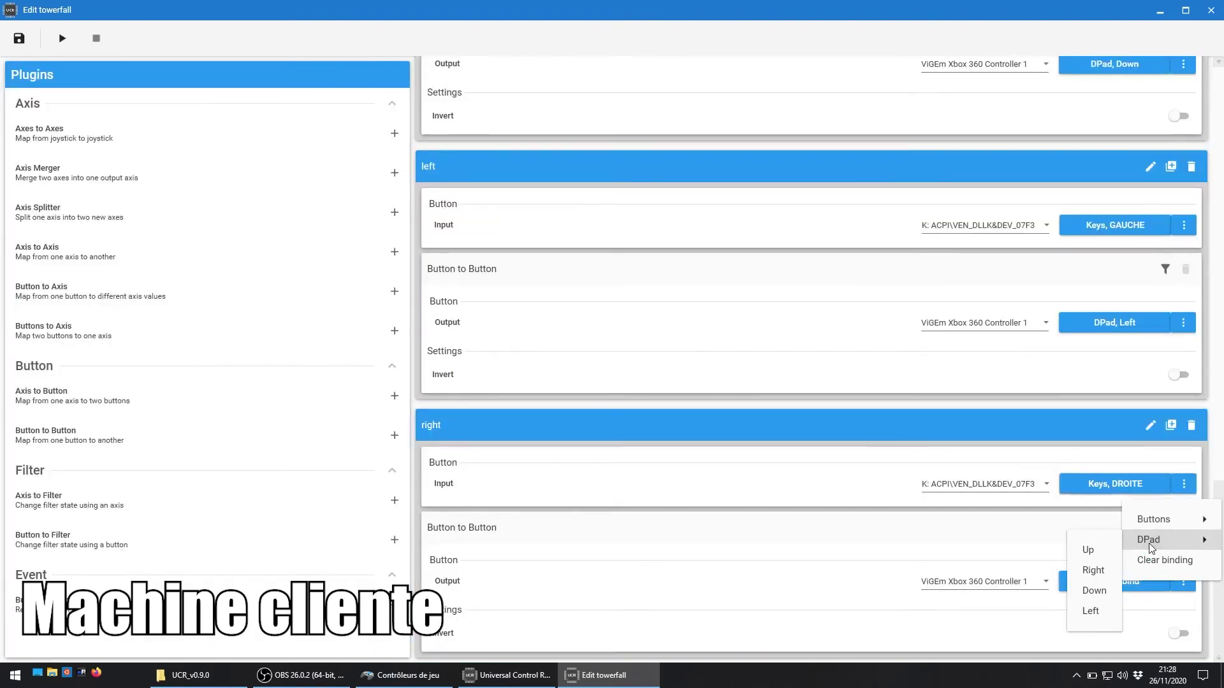
pyautogui.click(1094, 571)
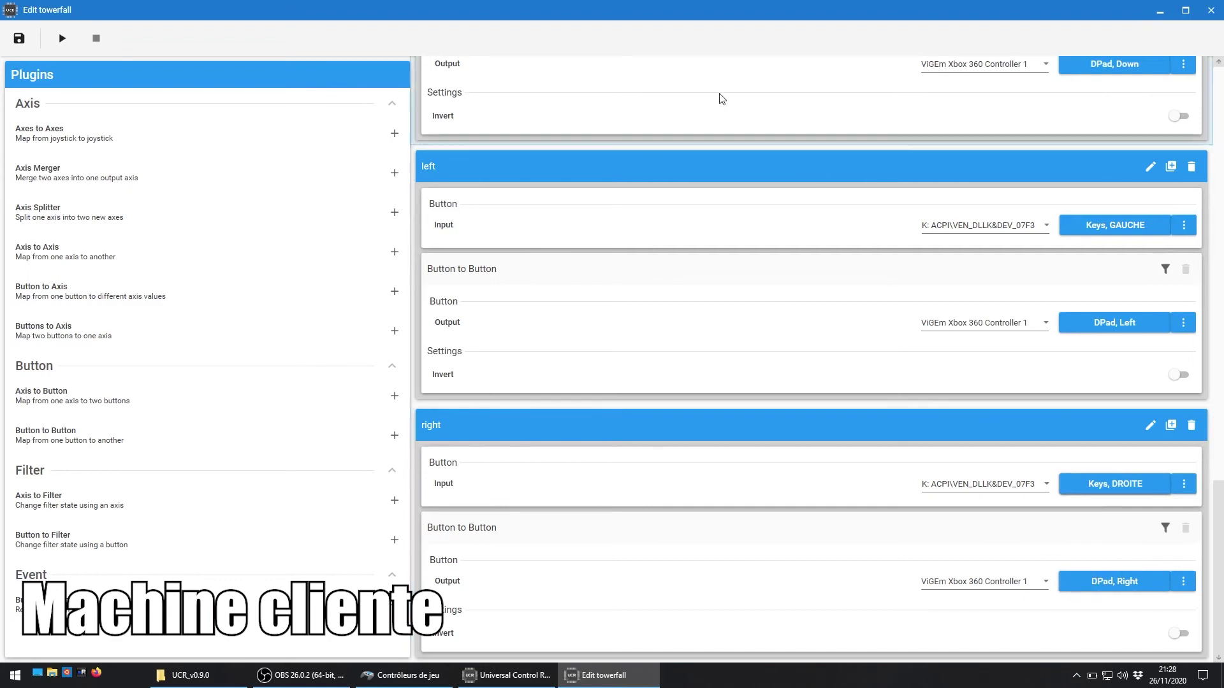
pyautogui.click(20, 39)
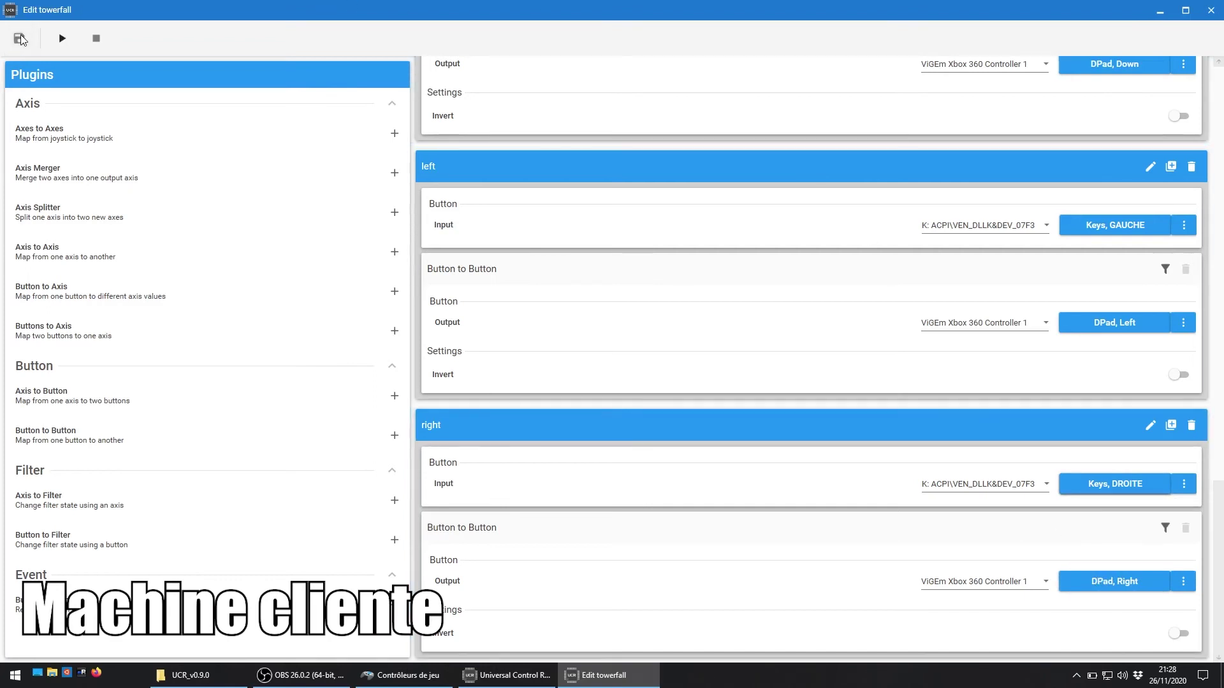
# Step: Activate the towerfall profile and open the XBOX 360 For Windows controller's properties in the Windows game controllers window
pyautogui.click(402, 675)
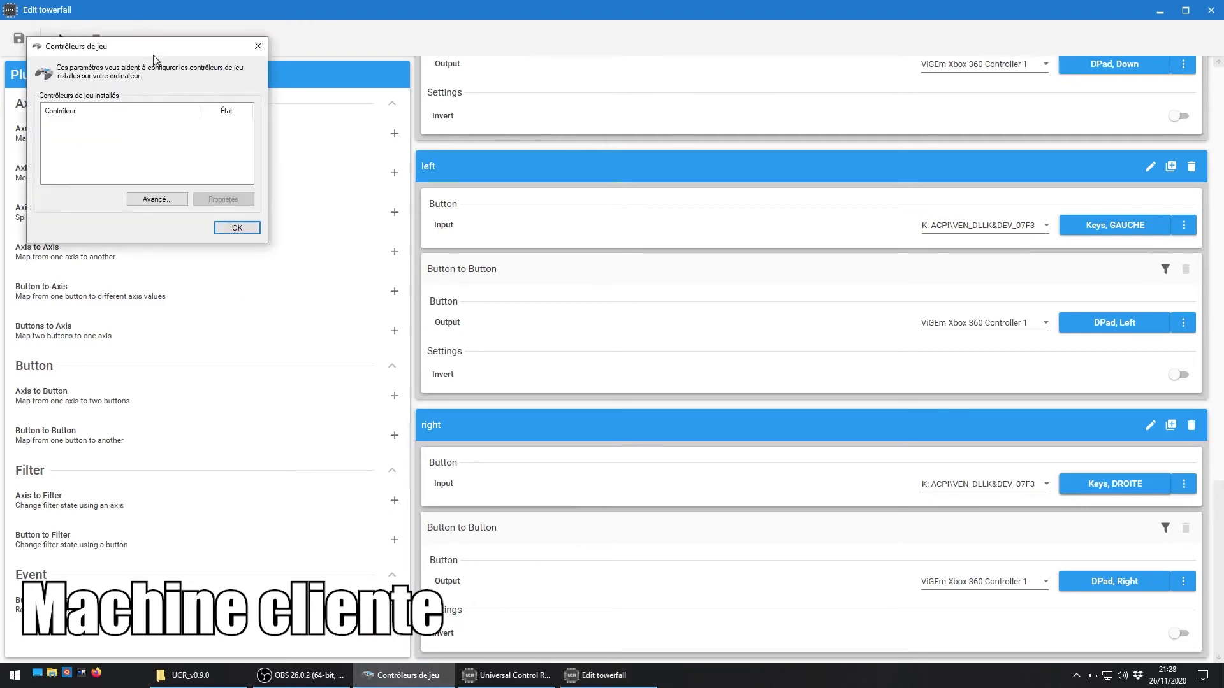
pyautogui.moveTo(153, 55); pyautogui.dragTo(204, 164)
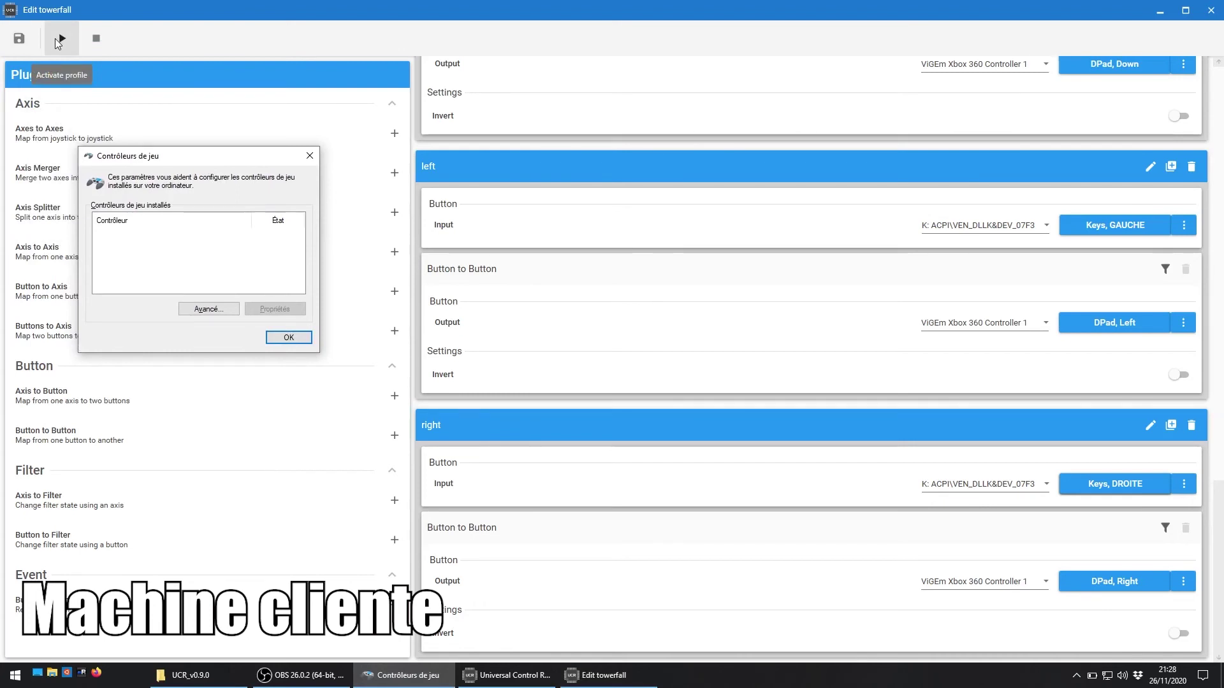
pyautogui.click(54, 38)
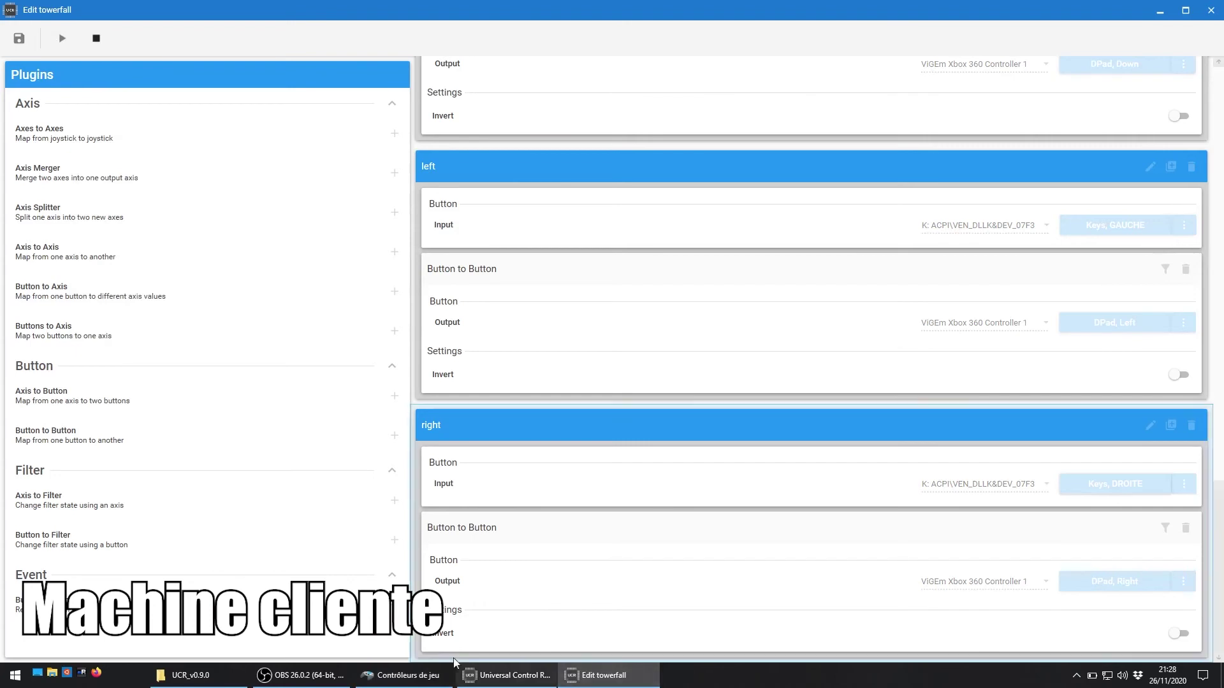
pyautogui.click(411, 671)
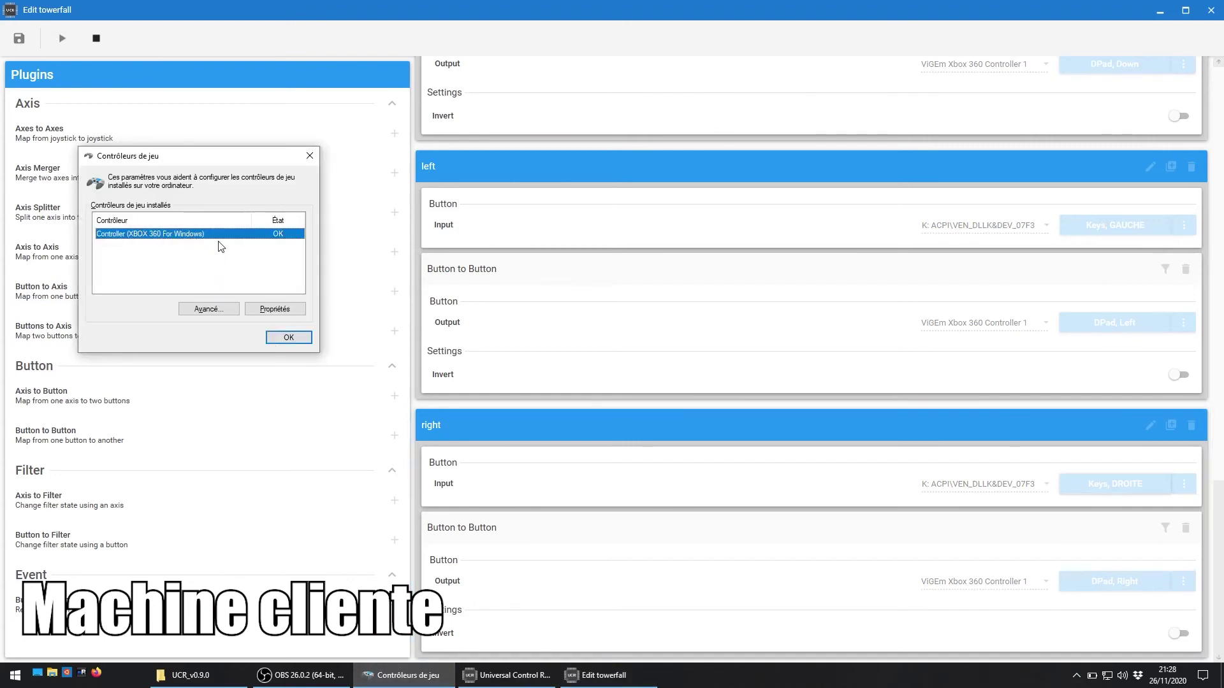
pyautogui.click(275, 311)
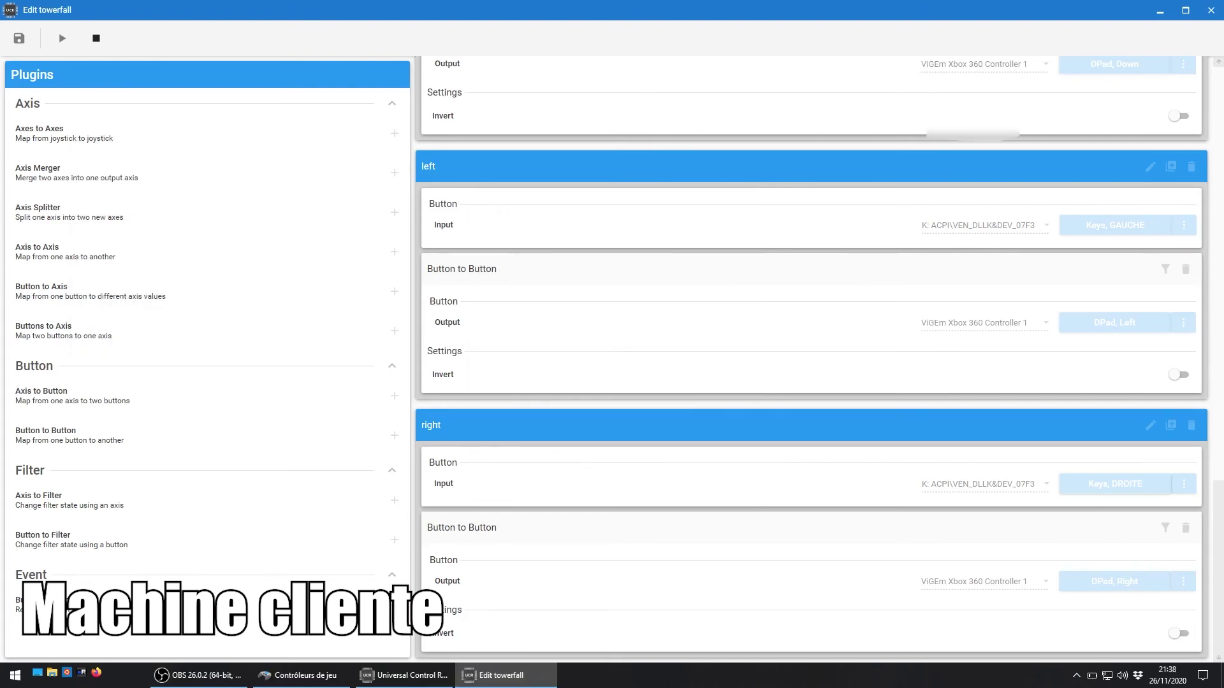
# Step: Launch Parsec on the client machine and connect to the NOSTROMO computer
pyautogui.click(14, 675)
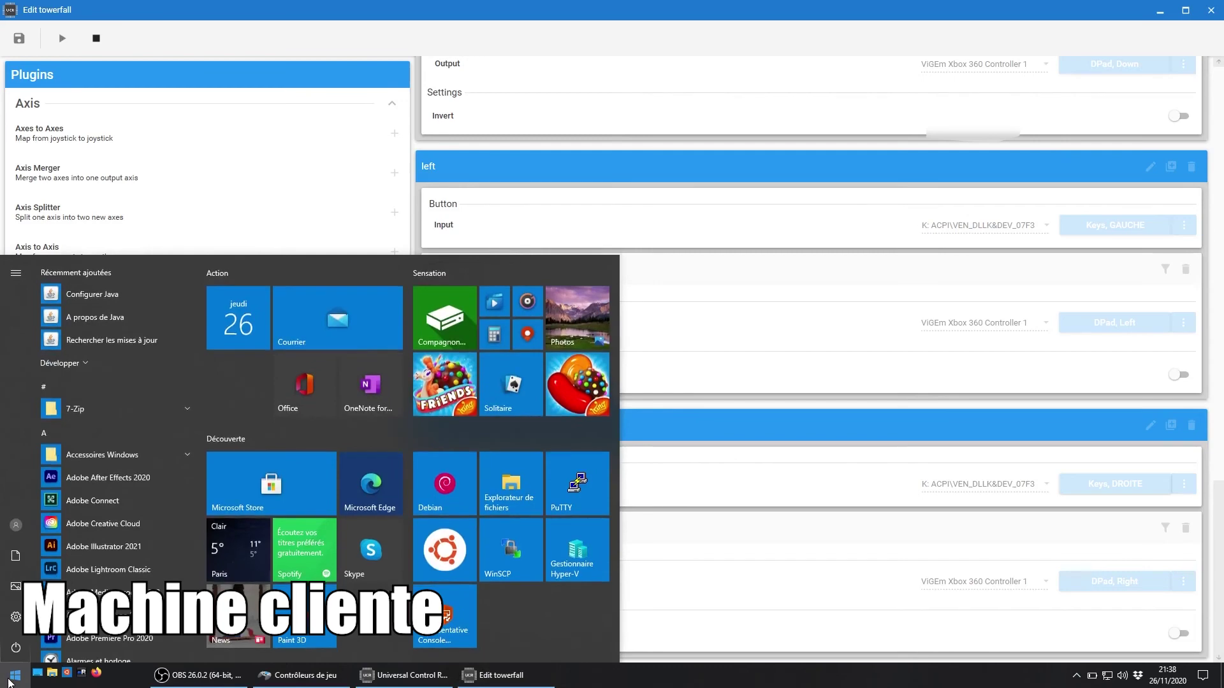
pyautogui.click(9, 682)
pyautogui.click(9, 682)
pyautogui.write('parsec')
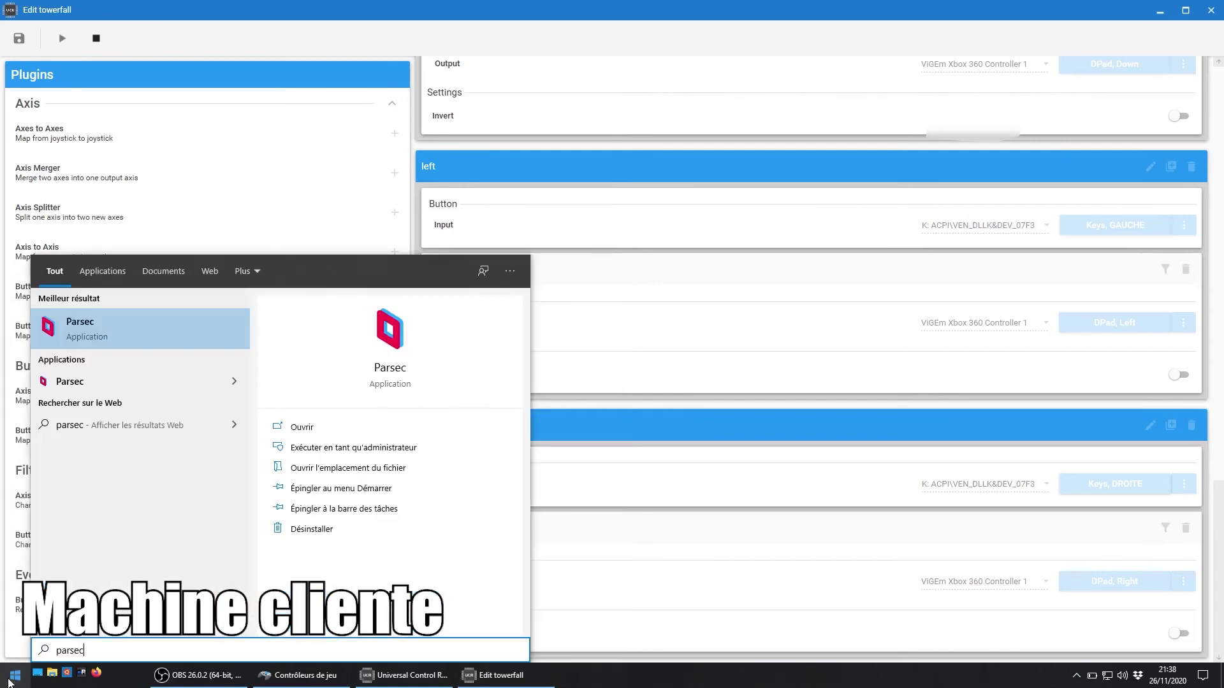
pyautogui.press('Return')
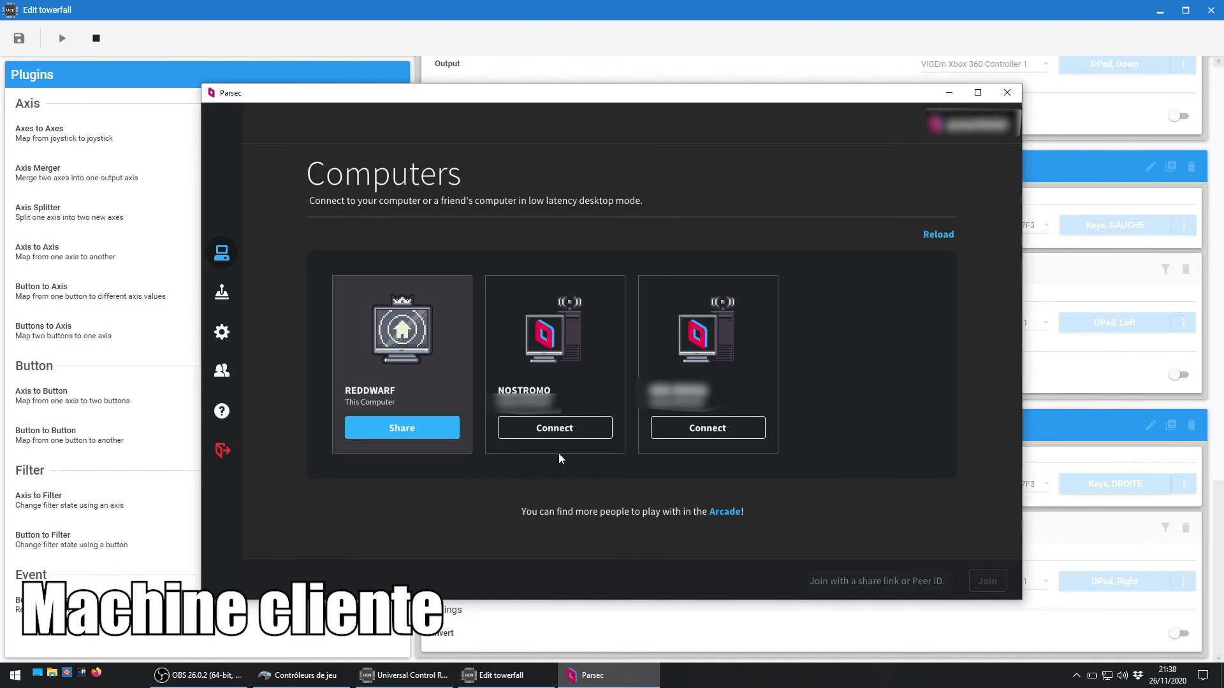
pyautogui.click(563, 436)
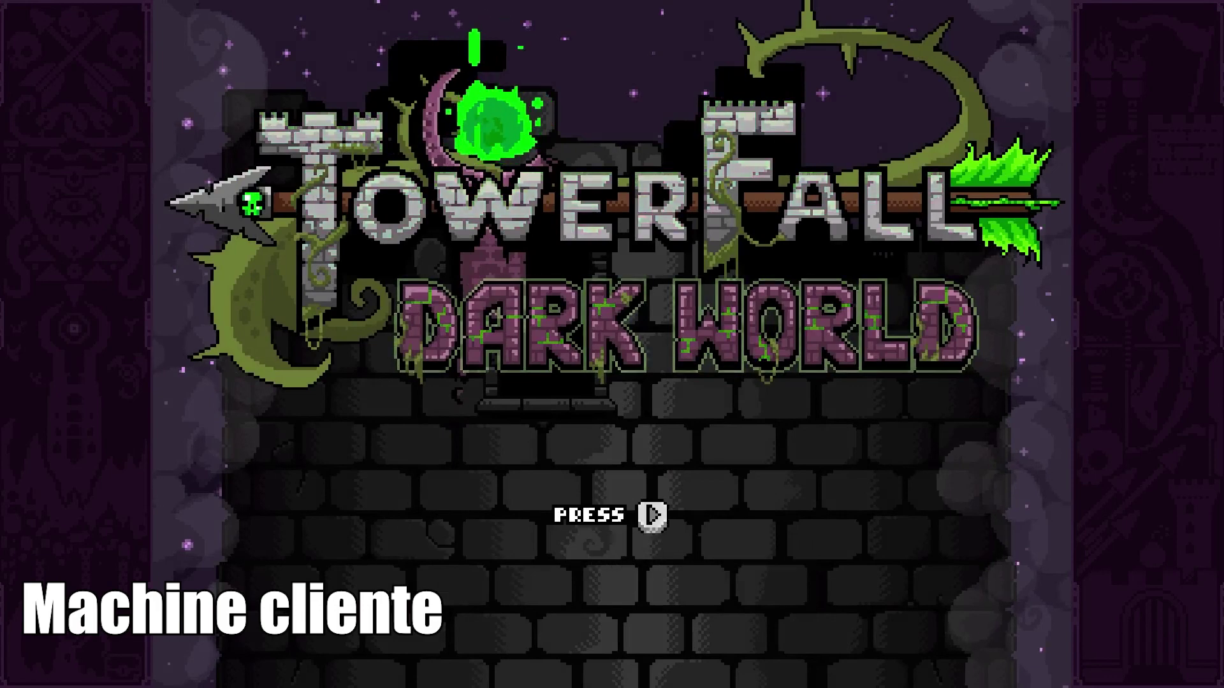
# Step: Enter TowerFall's Versus mode, ready the Keyboard 1 archer and begin a Last Man Standing standard match
pyautogui.press('Return')
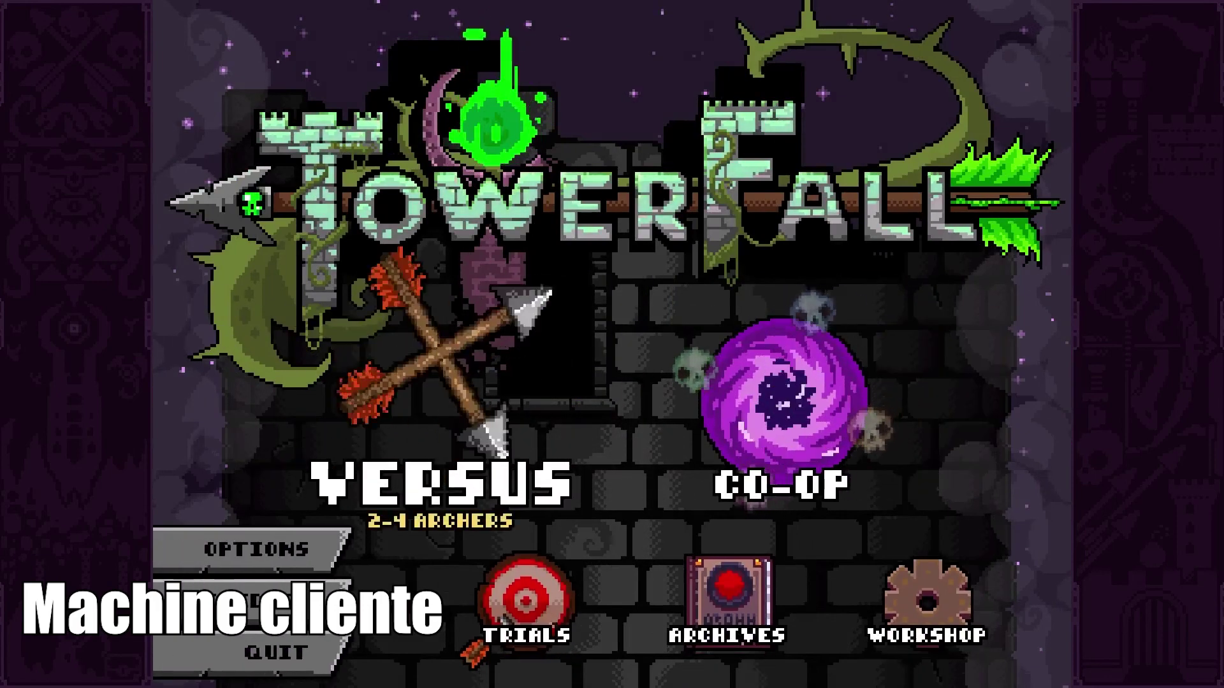
pyautogui.press('Return')
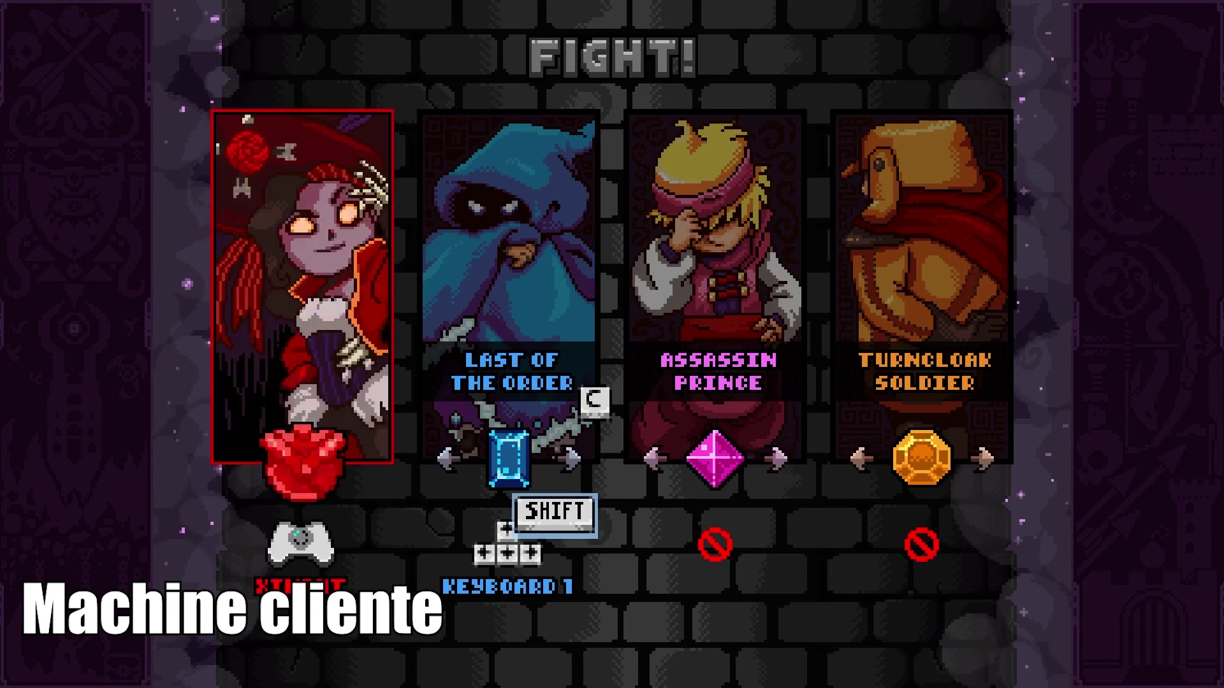
pyautogui.press('shift')
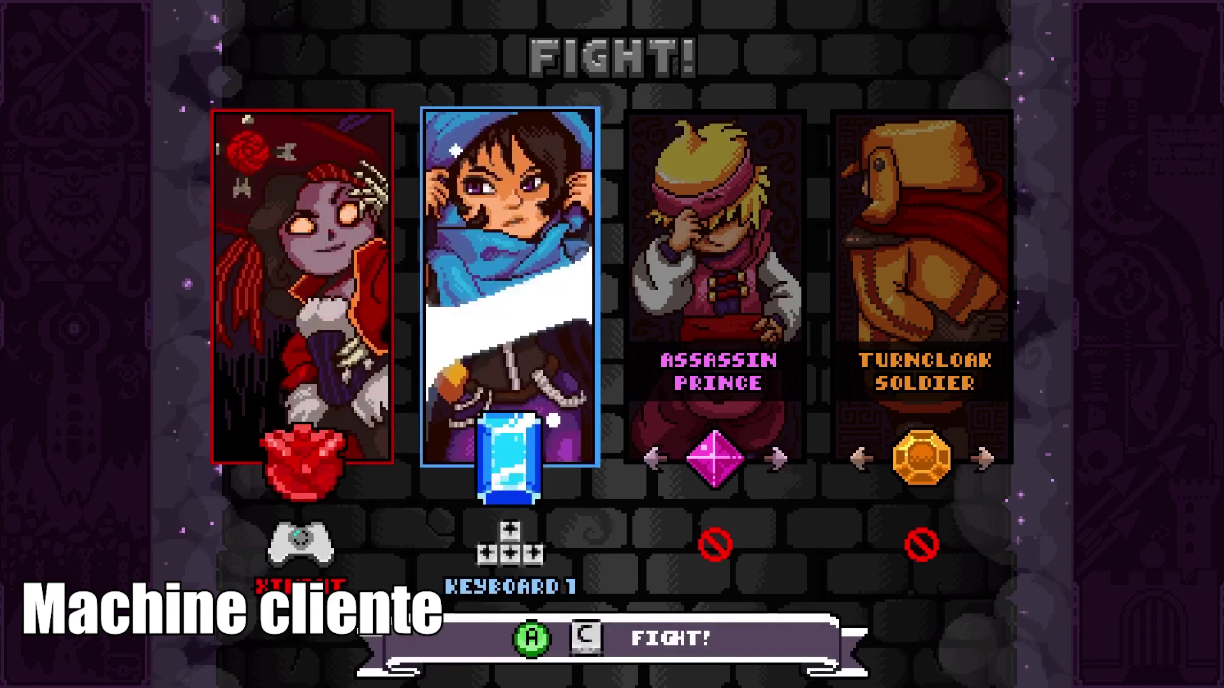
pyautogui.press('c')
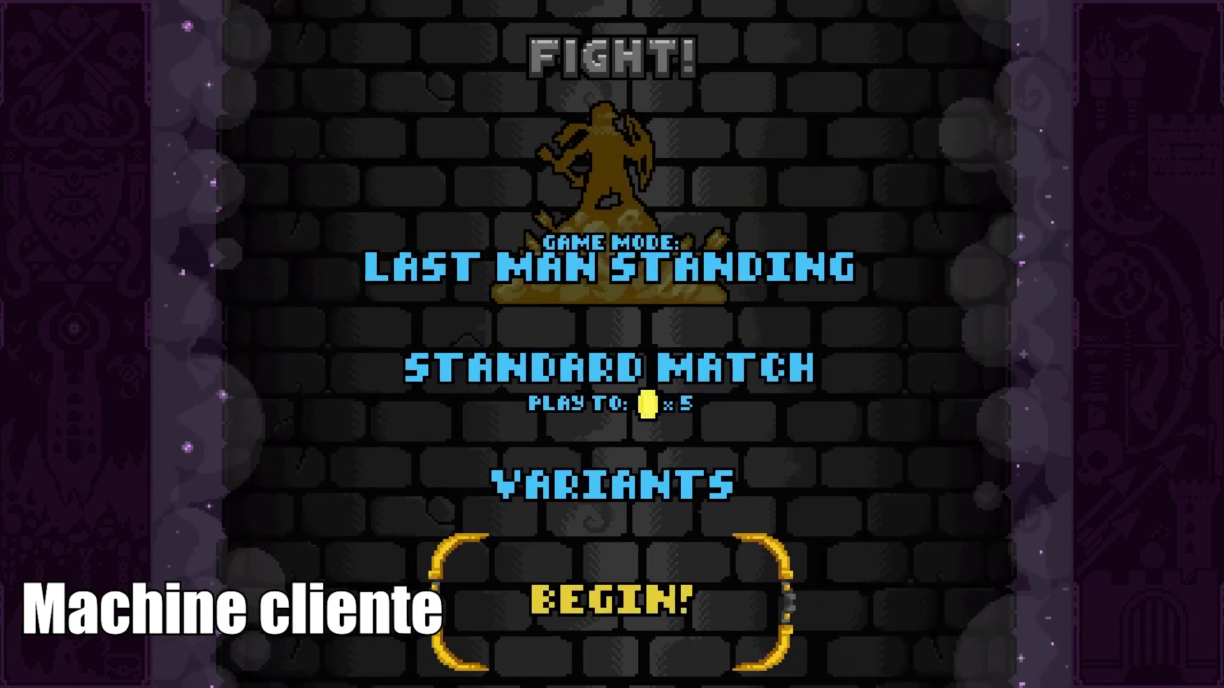
pyautogui.press('c')
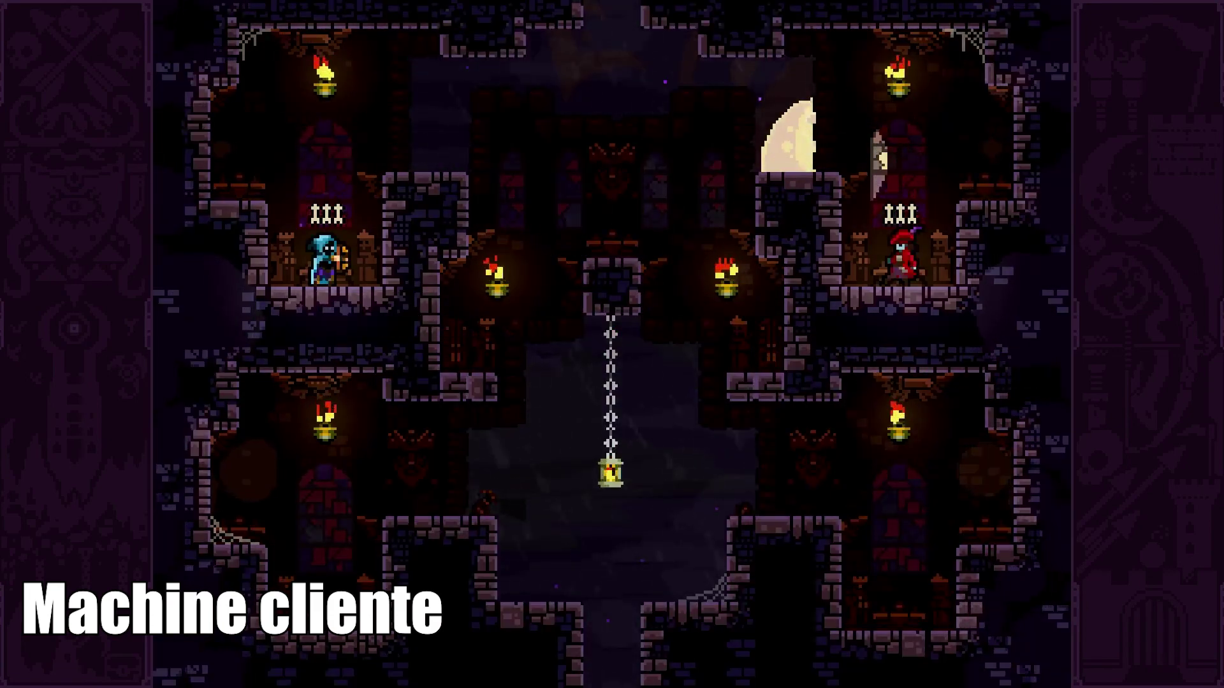
# Step: Test the mapped controls in the TowerFall match by making the red archer shoot, jump, move sideways and crouch
pyautogui.press('x')
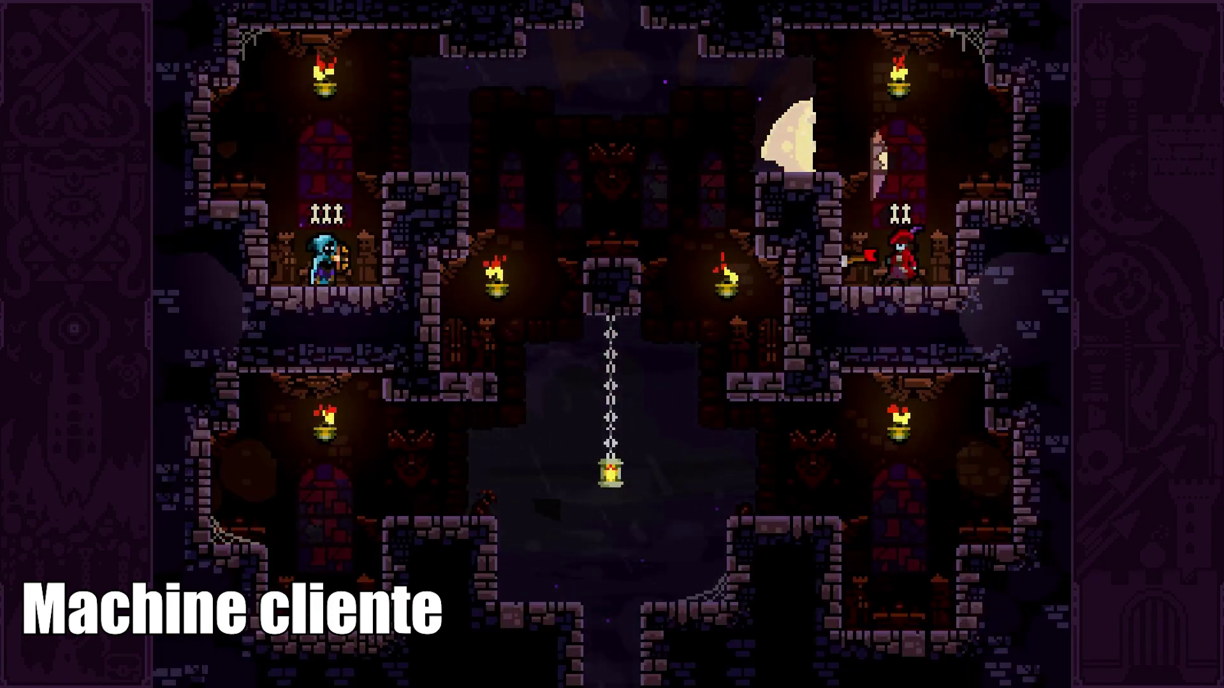
pyautogui.press('c')
pyautogui.press('c')
pyautogui.press('x')
pyautogui.press('Right')
pyautogui.press('x')
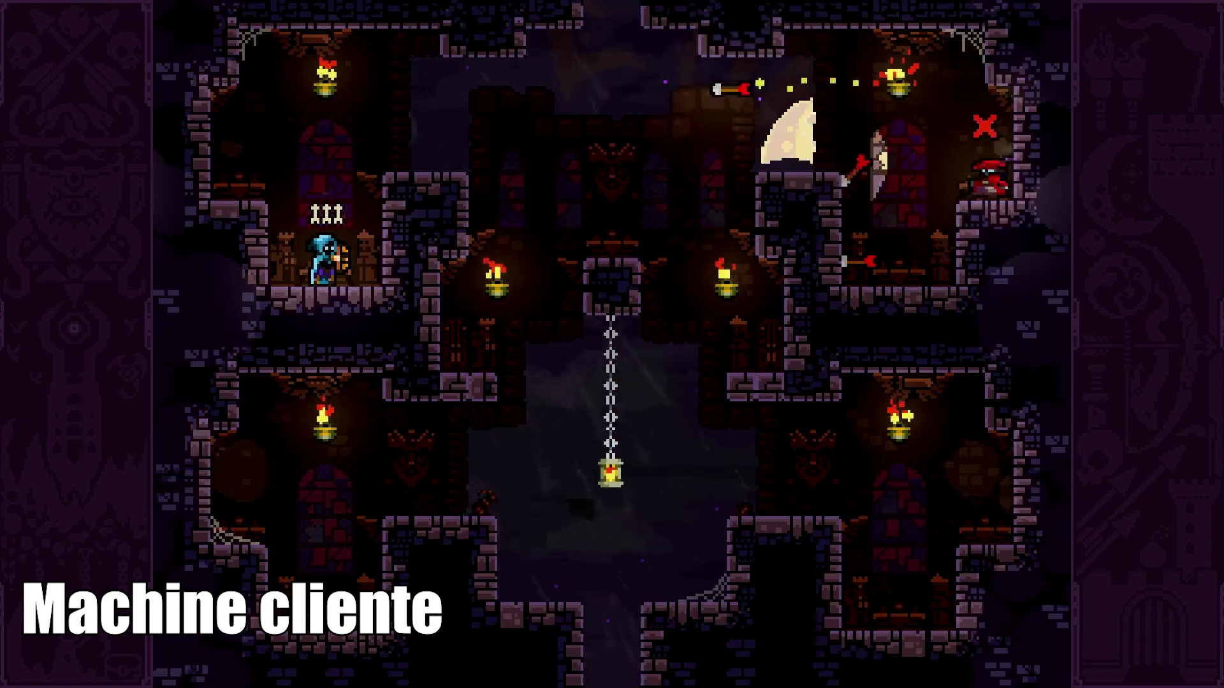
pyautogui.press('Left')
pyautogui.press('c')
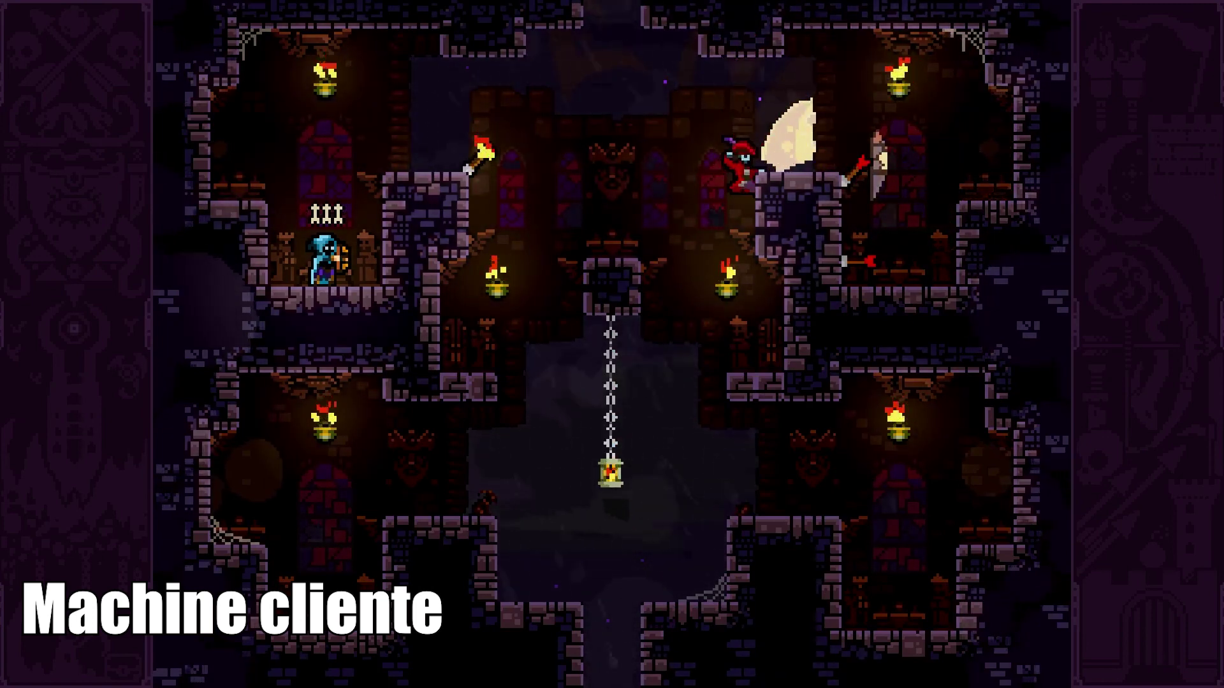
pyautogui.press('Down')
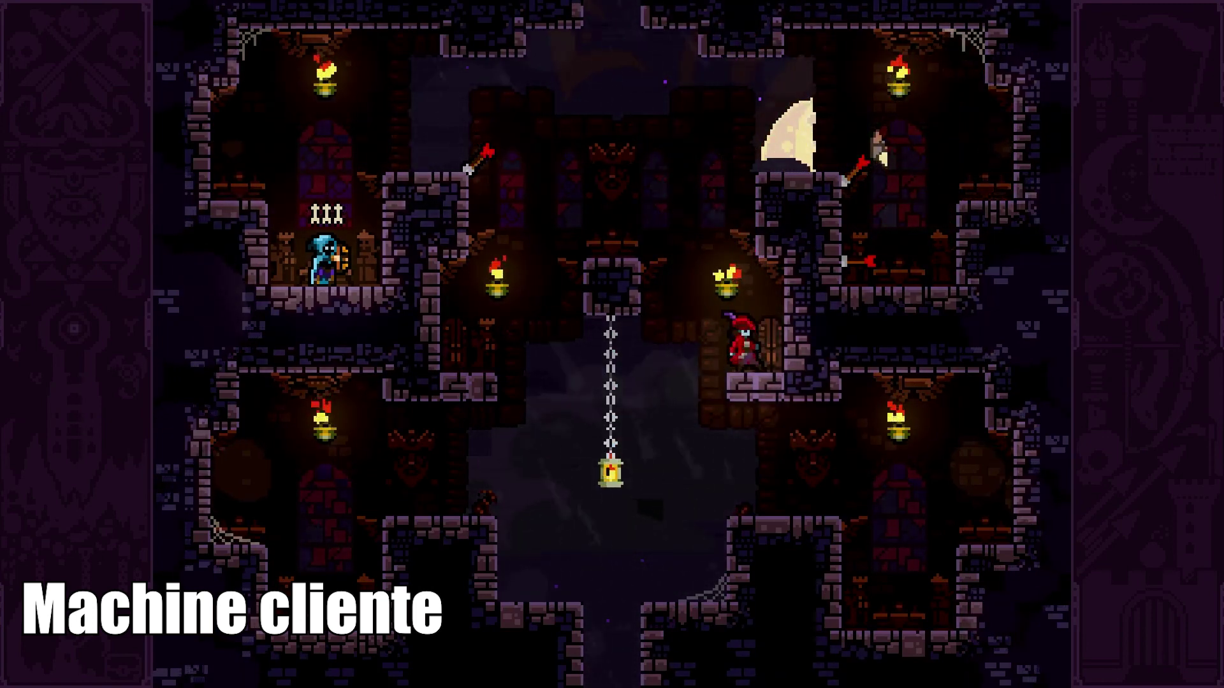